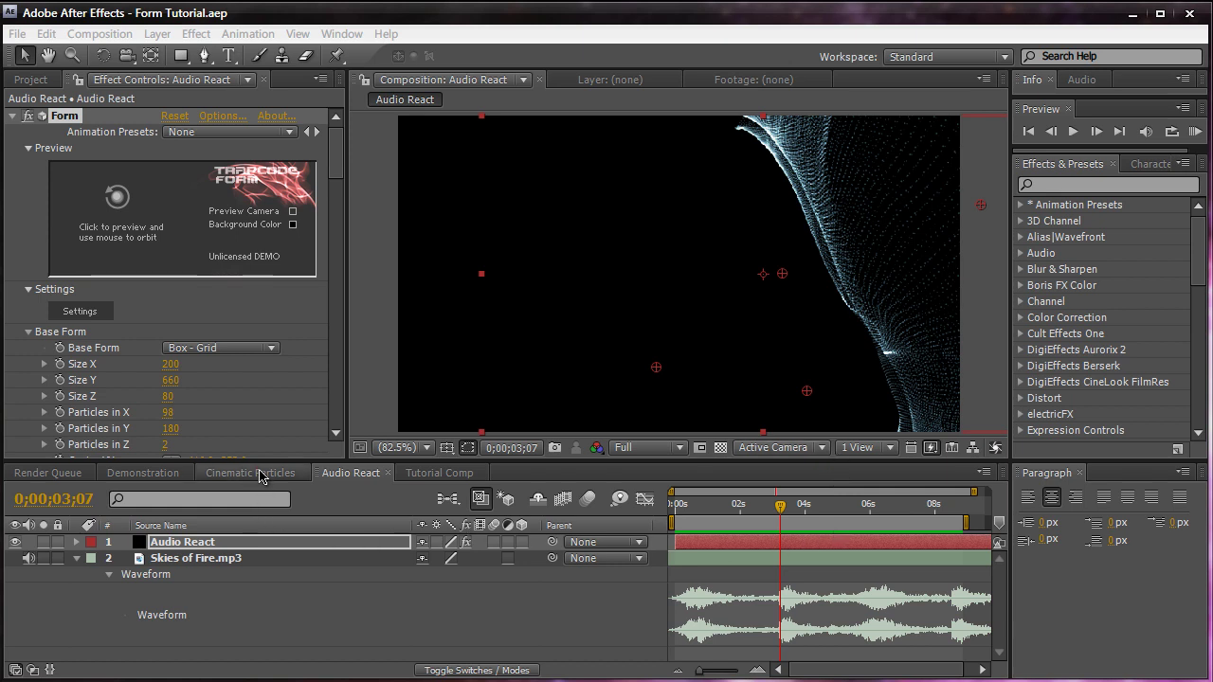
- Preview the Audio React composition with the Skies of Fire.mp3 layer selected for sound
click(255, 473)
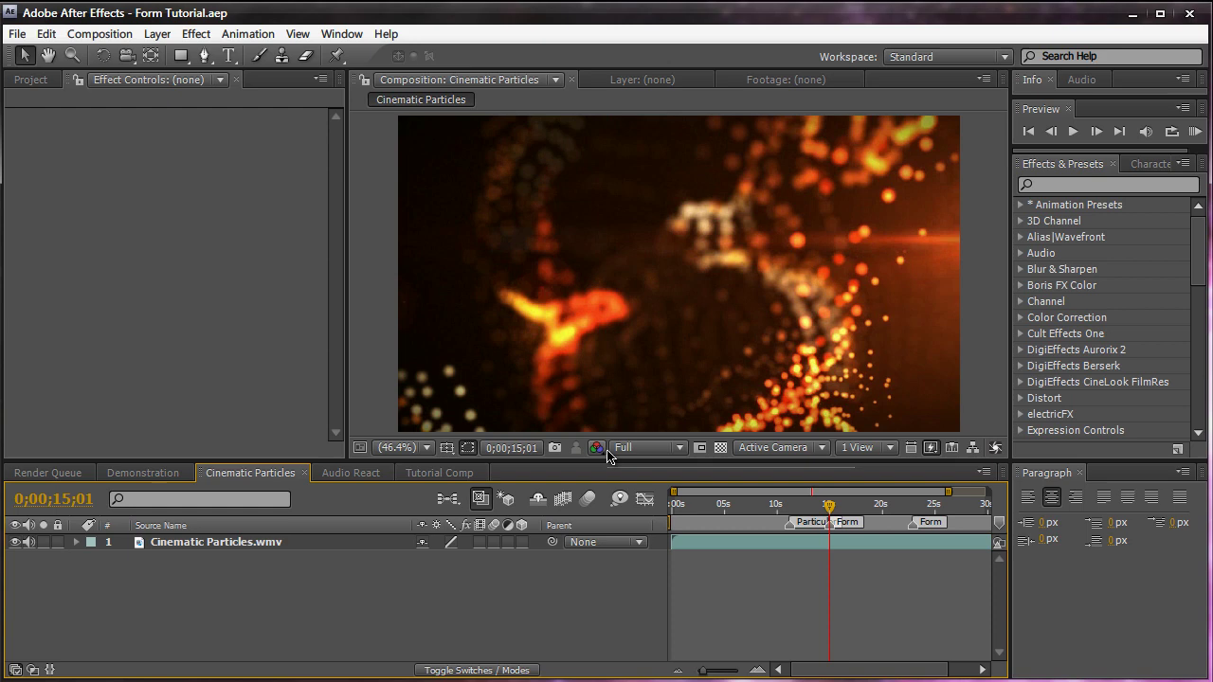
click(327, 474)
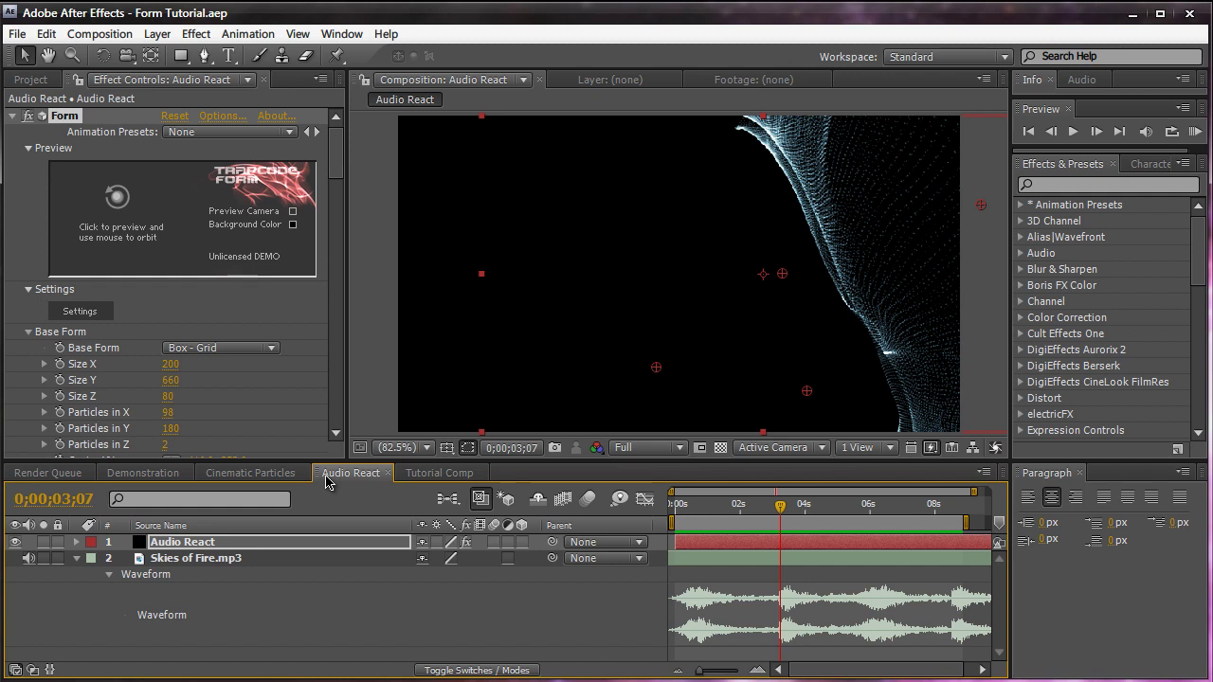
click(313, 559)
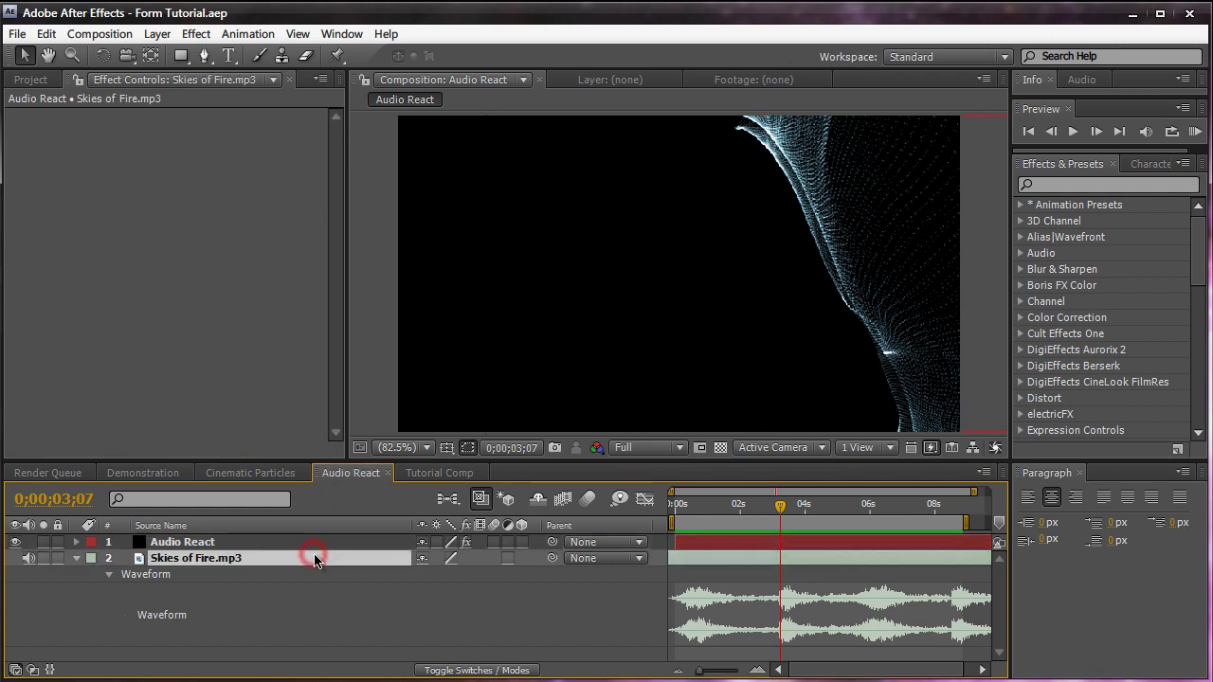
click(1194, 132)
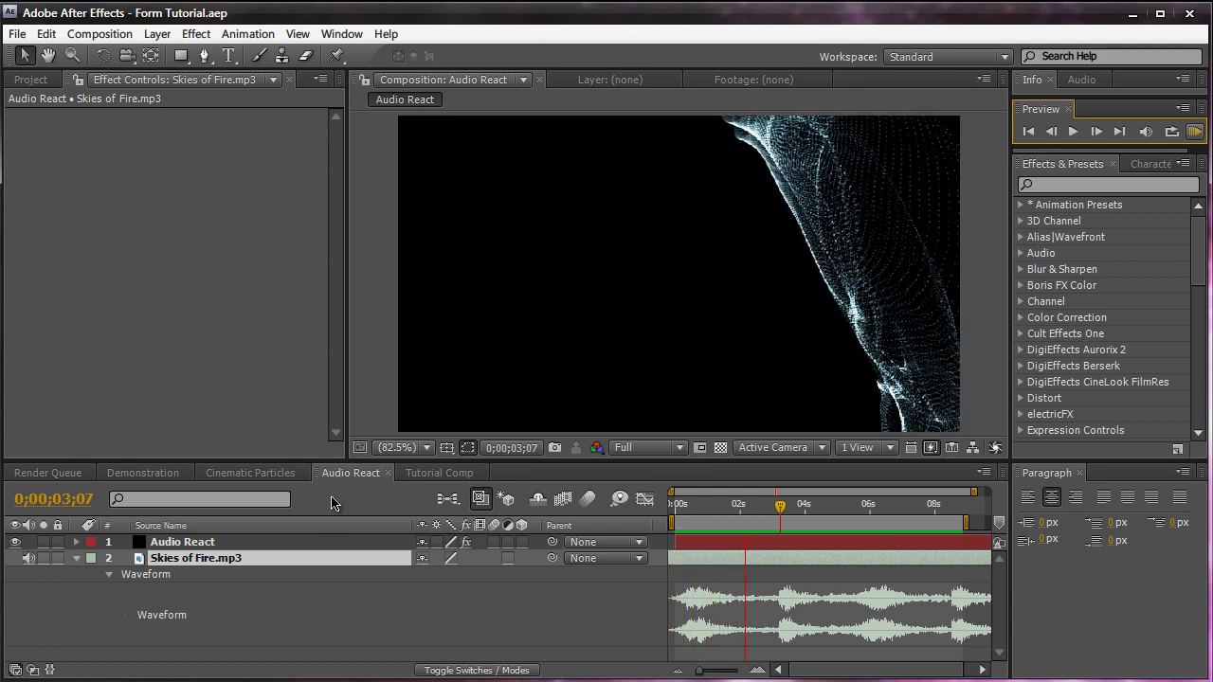
- Scrub Cinematic Particles between about 11 and 22 seconds to show the orange particle shots
click(260, 475)
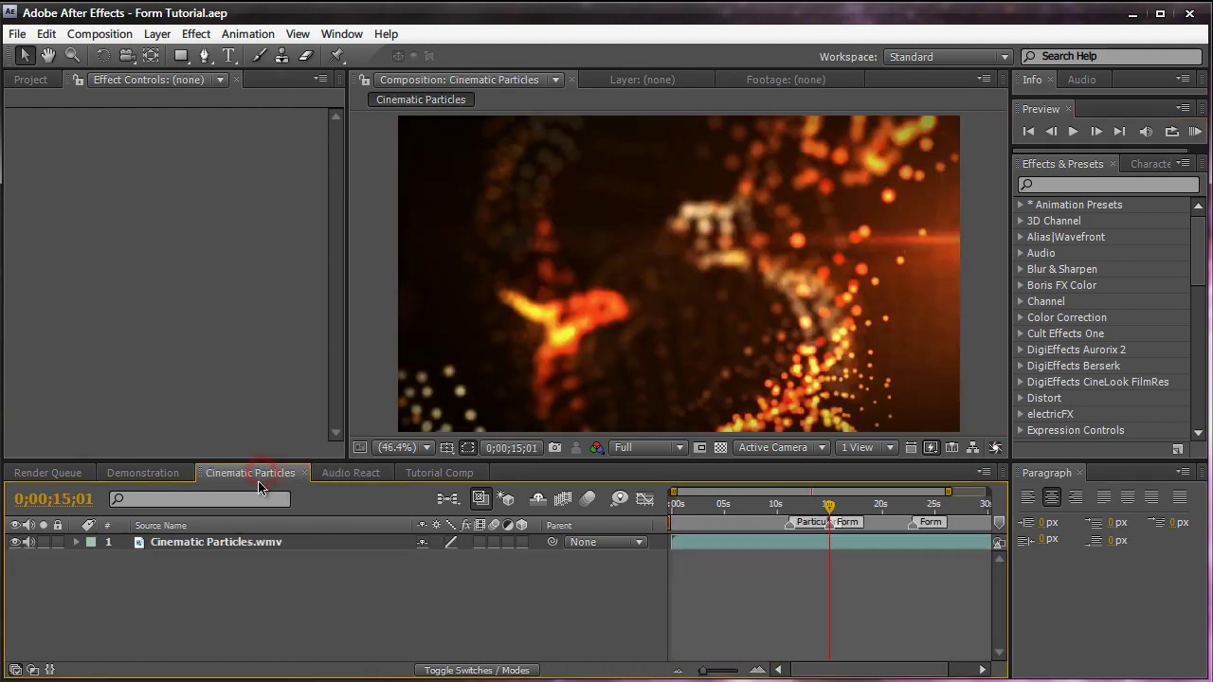
click(832, 505)
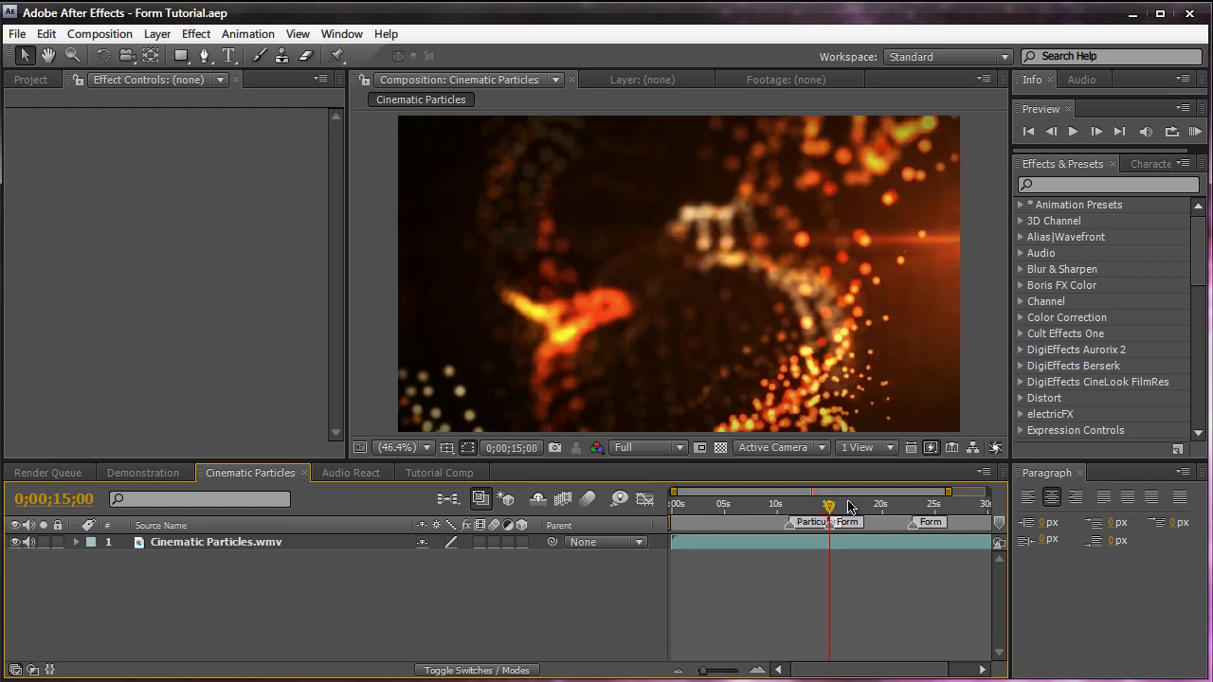
drag(849, 507, 856, 507)
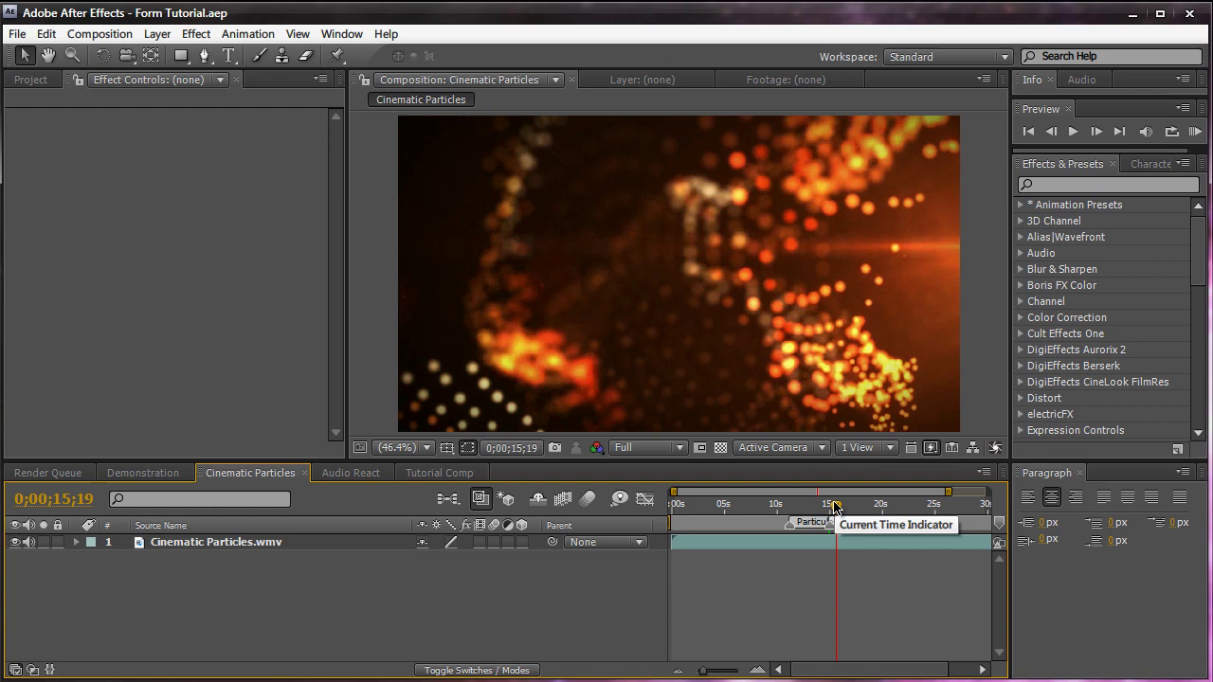
drag(834, 507, 788, 509)
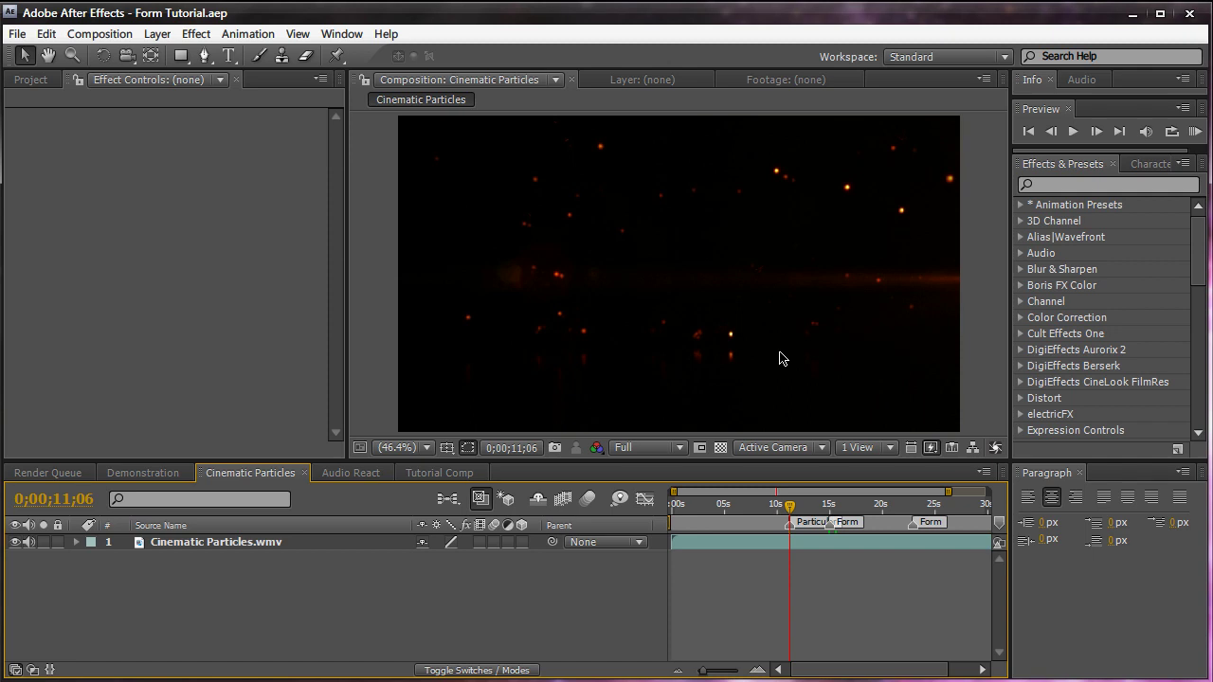
click(801, 507)
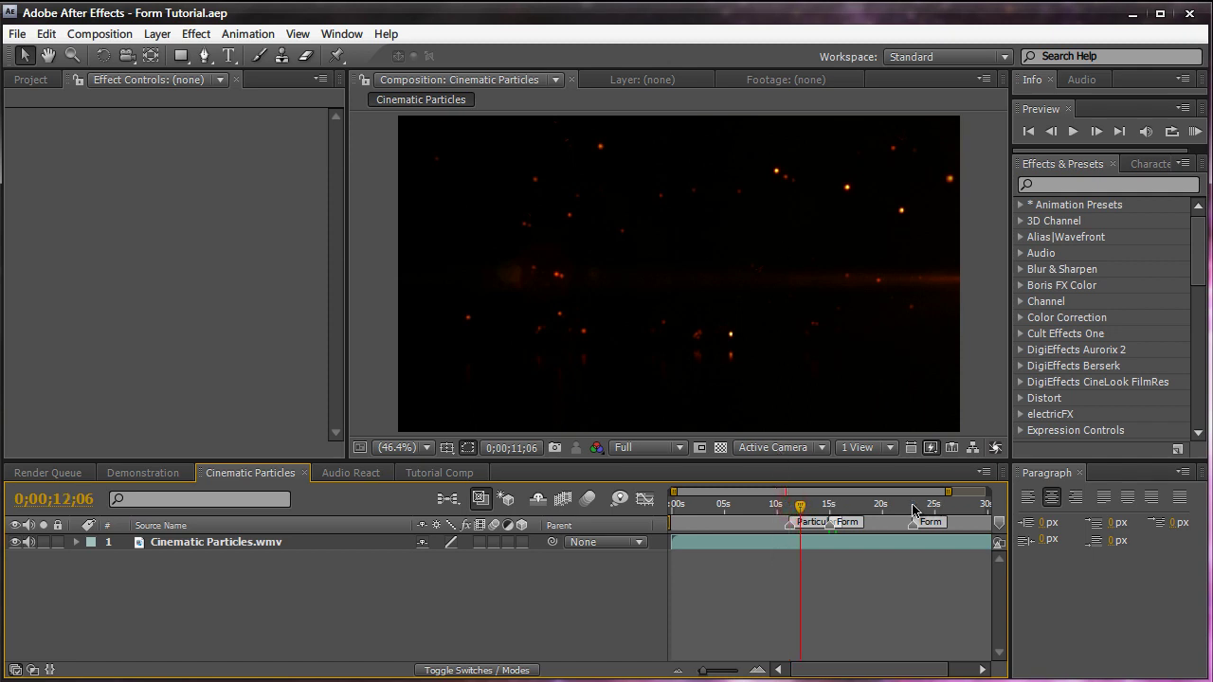
click(910, 507)
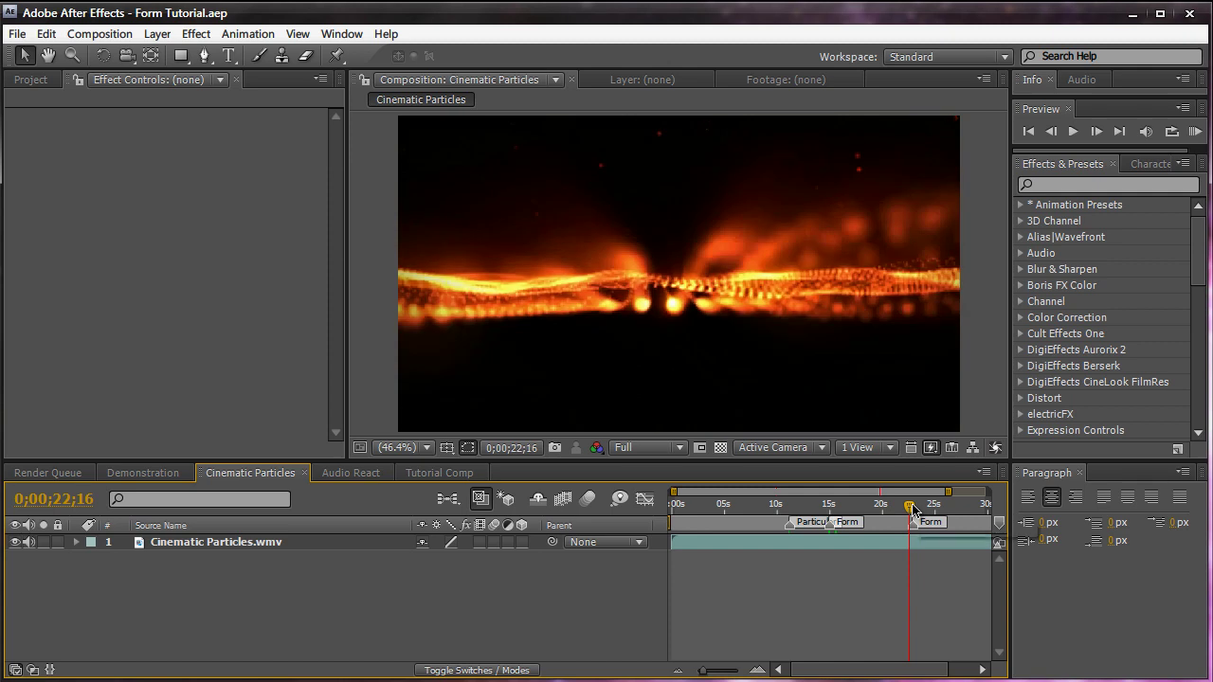
- Create a new solid named Form in Tutorial Comp
click(443, 473)
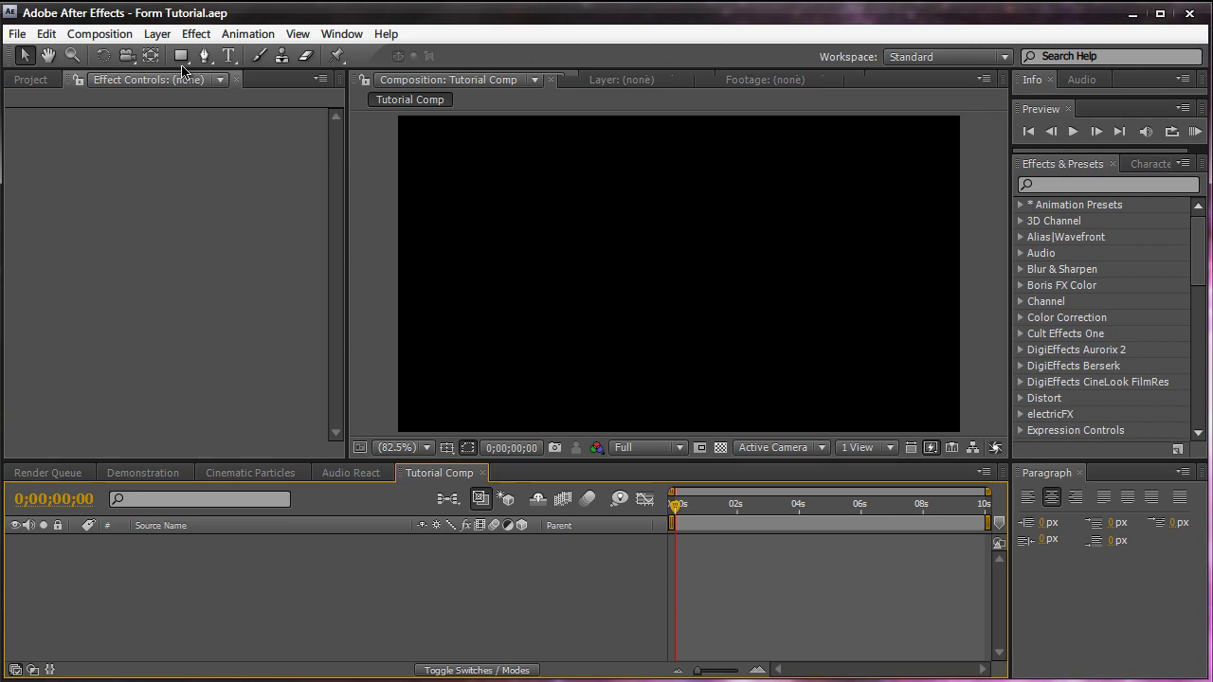
key(ctrl+y)
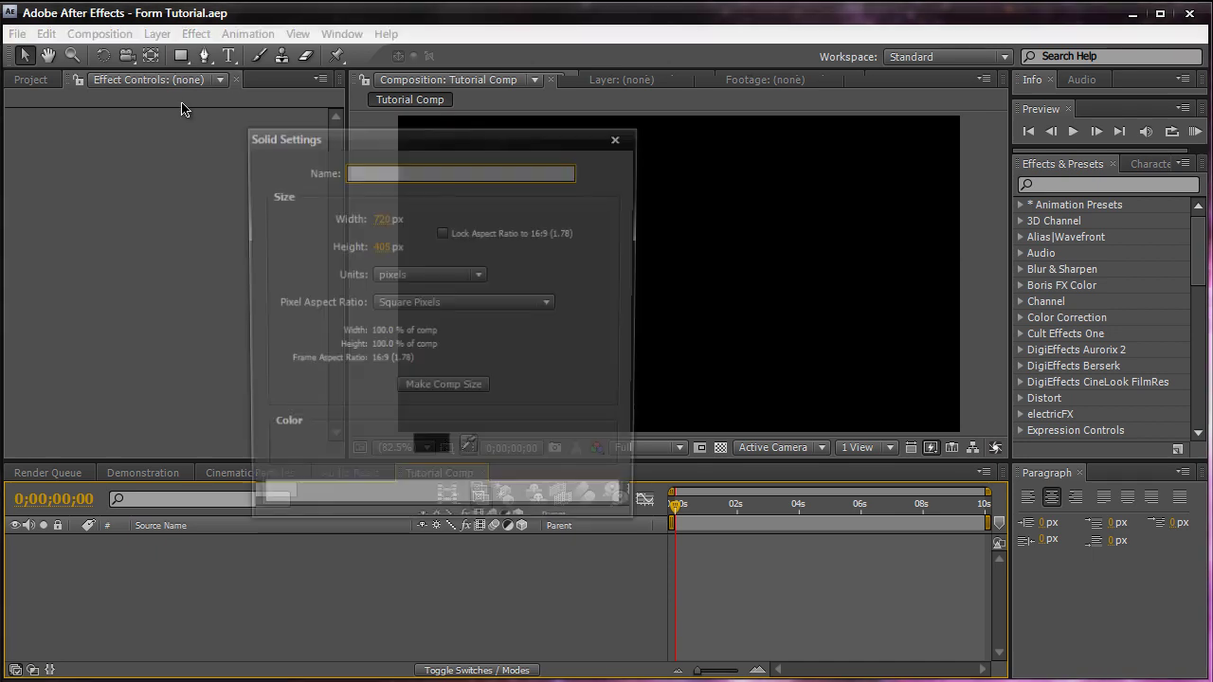
text(Form)
key(Return)
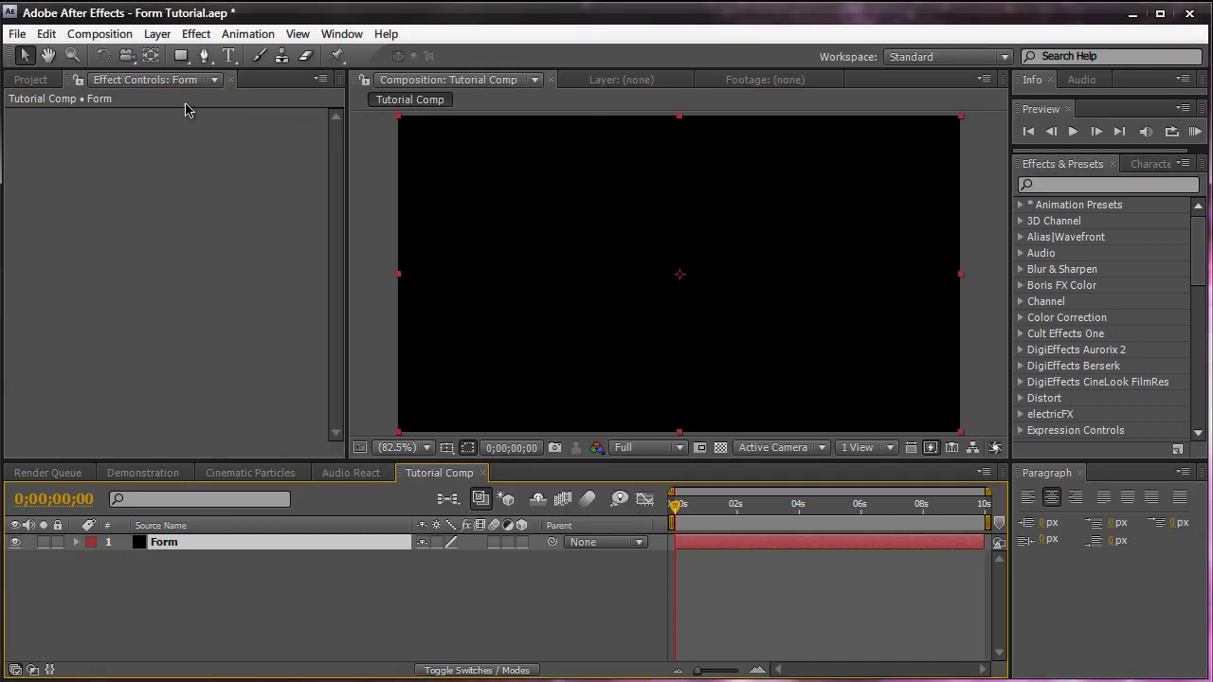
- Apply the Trapcode Form effect to the Form solid from Effects & Presets
click(1052, 185)
text(form)
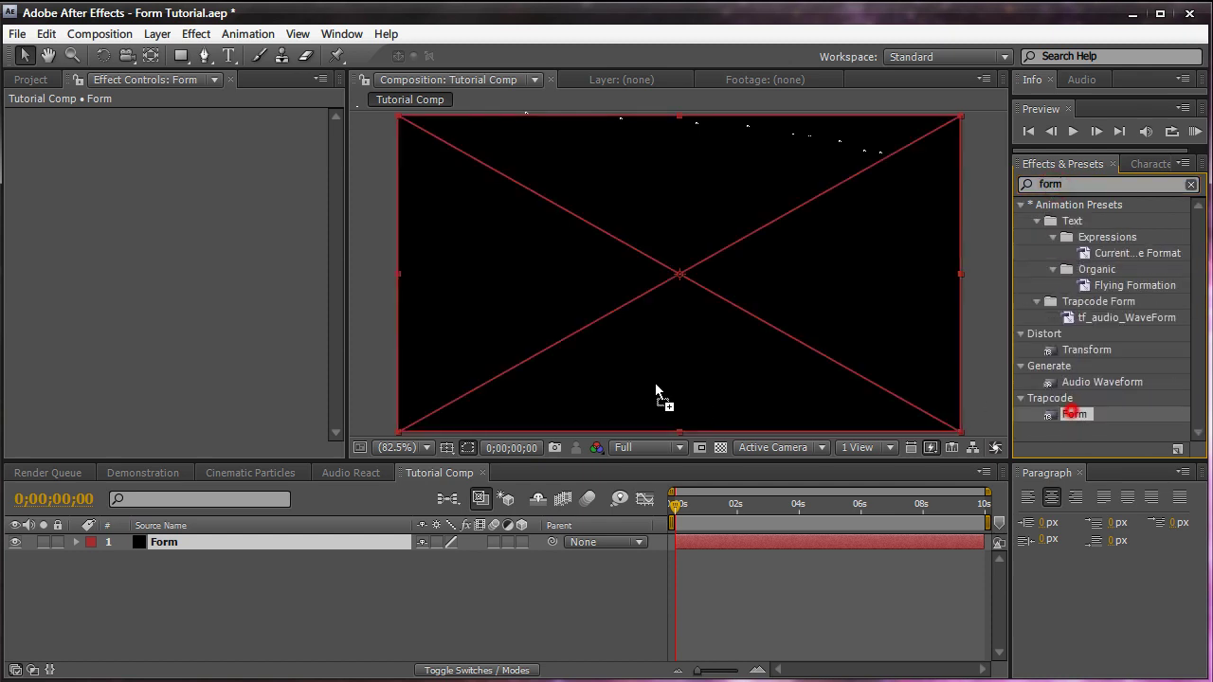
drag(656, 384, 644, 388)
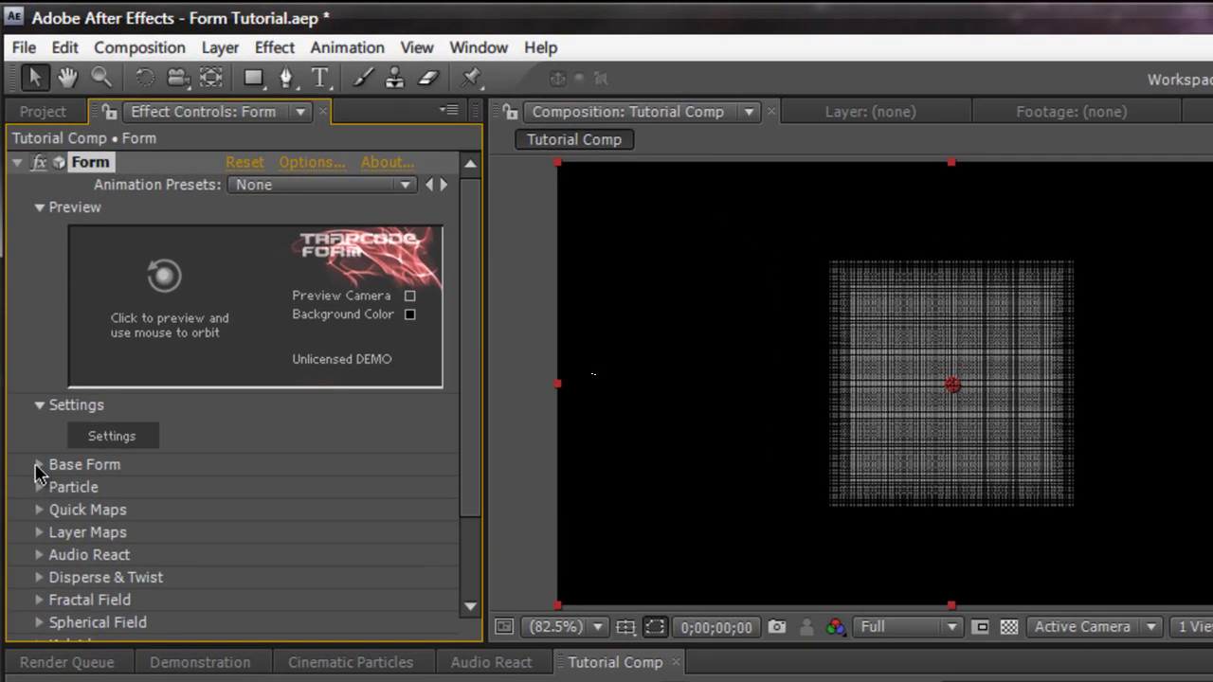
- Try Base Form as Box - Strings and Sphere - Layered, then return it to Box - Grid
click(29, 331)
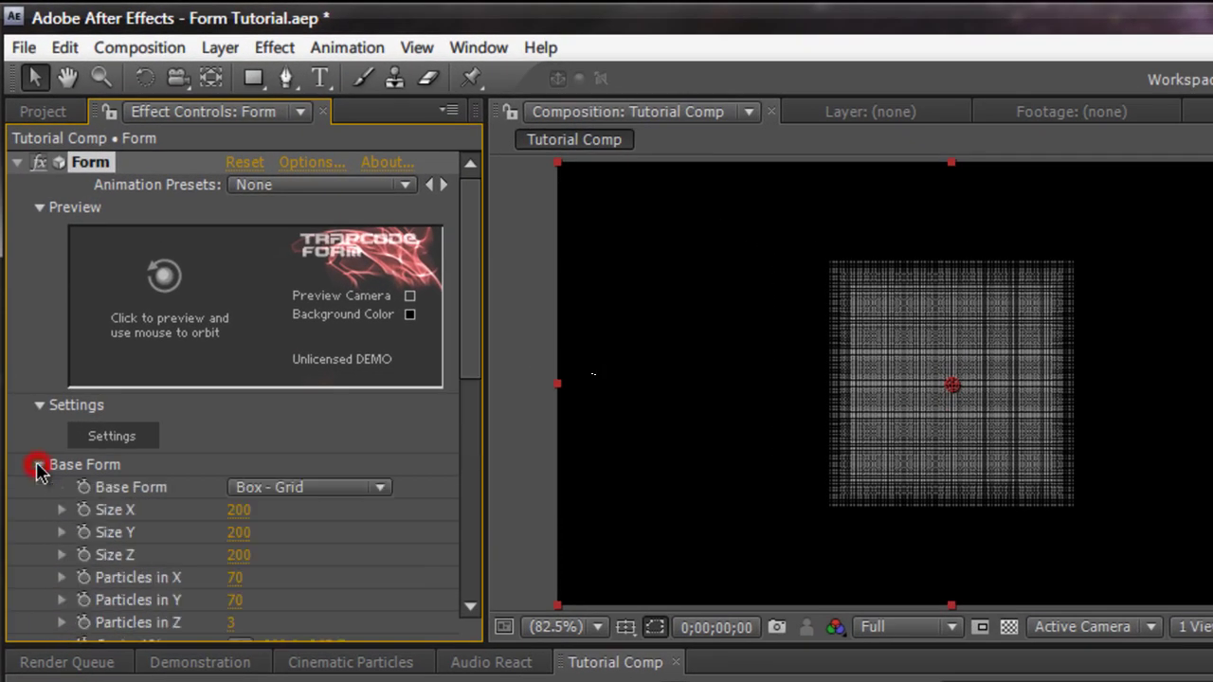
scroll(166, 340, down, 3)
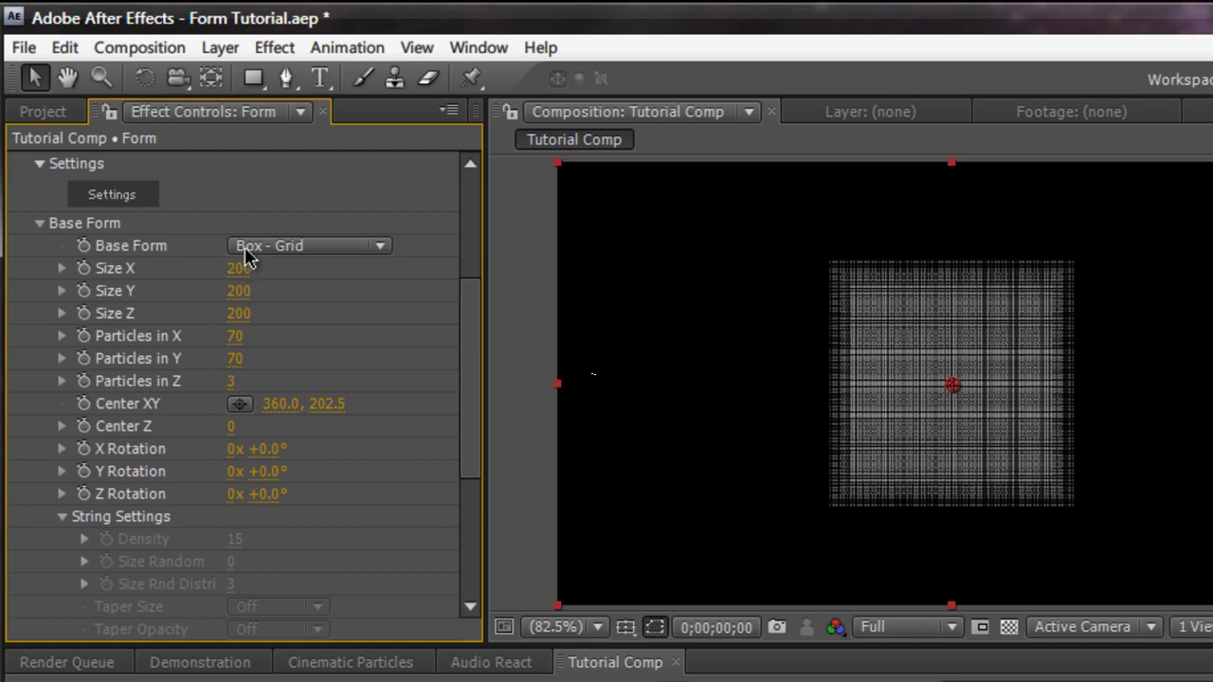
click(322, 247)
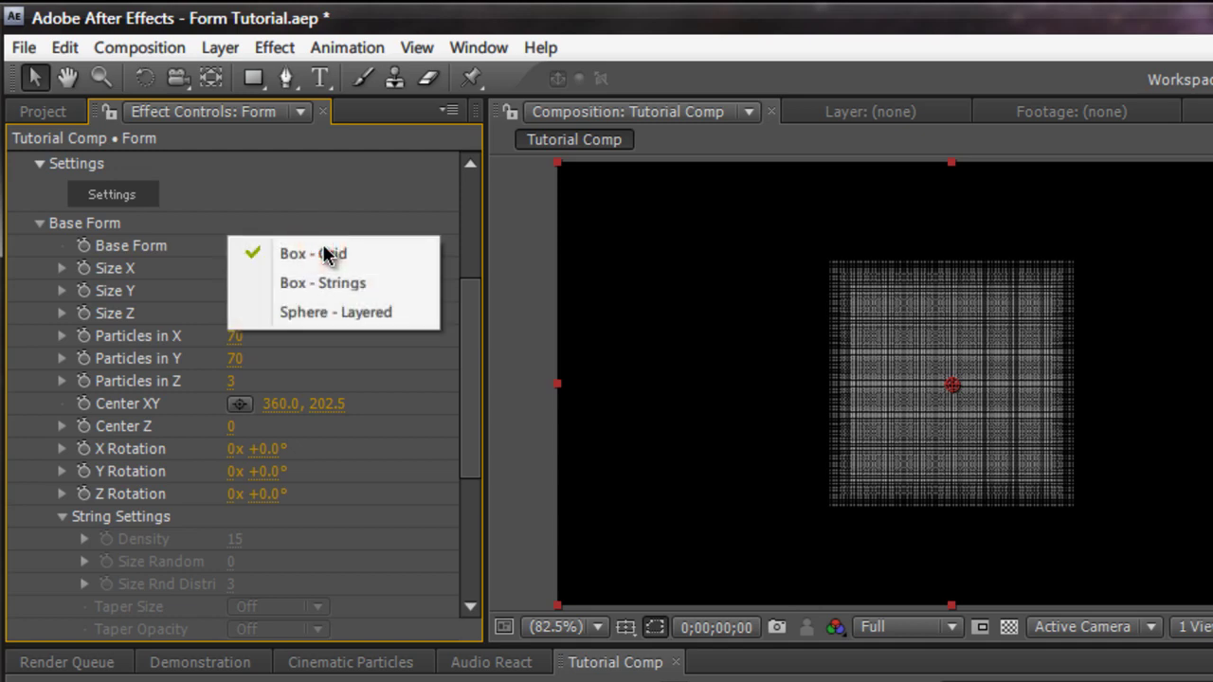
click(325, 284)
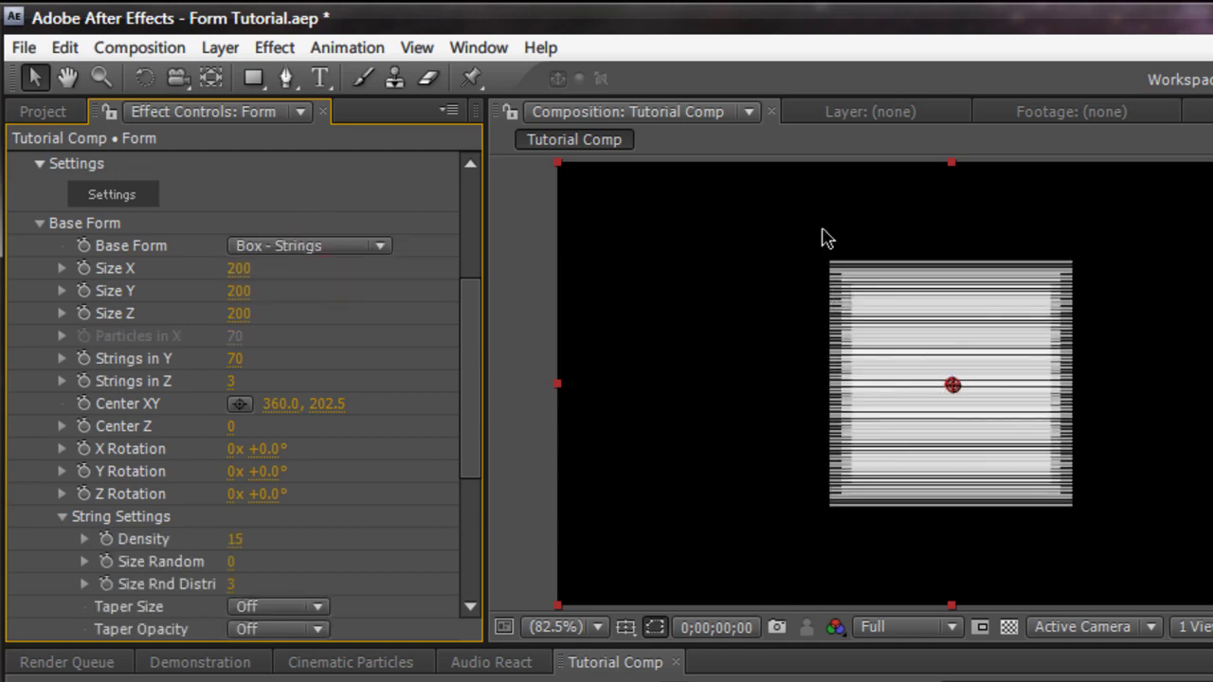
click(250, 247)
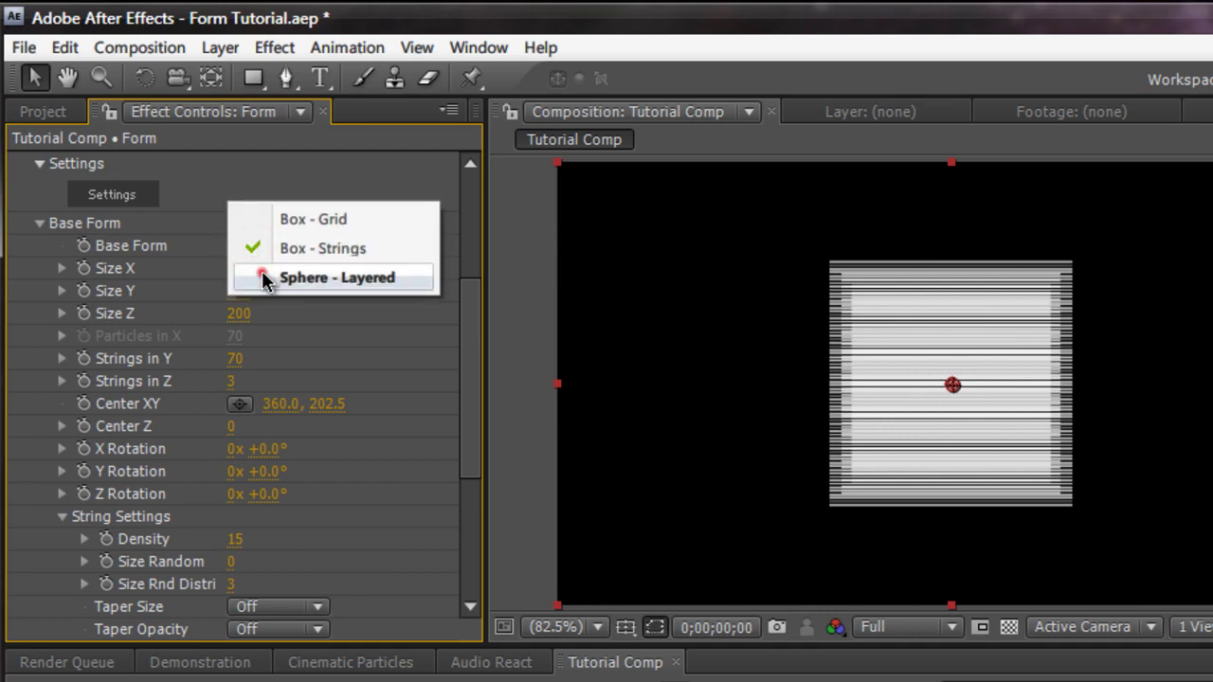
click(266, 281)
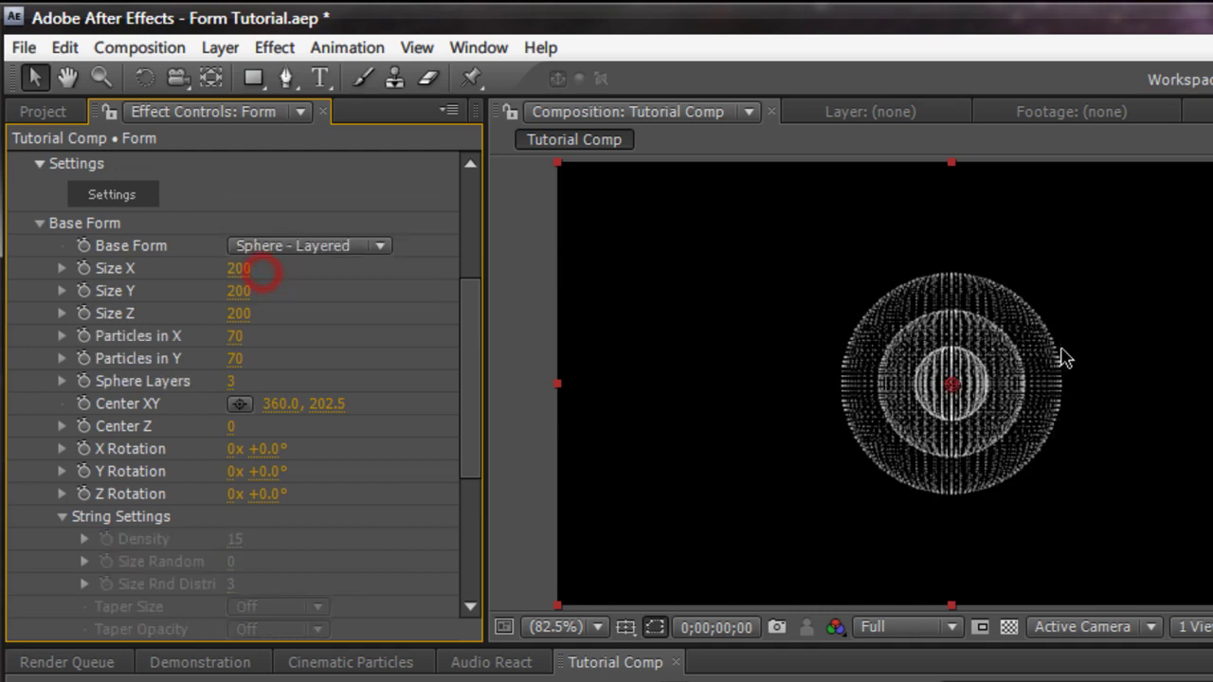
click(347, 247)
click(347, 189)
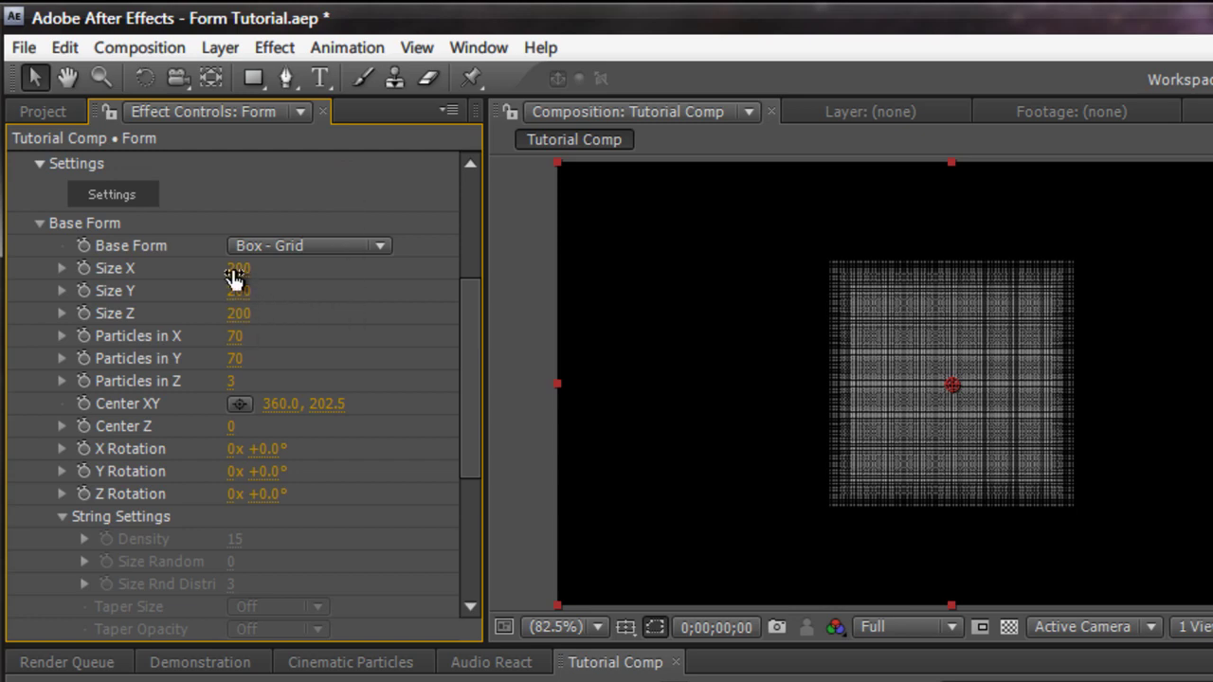
- Widen the grid to 380 along X, adjust Particles in X, and expand the Particle group
mouse_move(240, 269)
mouse_down()
mouse_move(318, 270)
mouse_move(233, 283)
mouse_up()
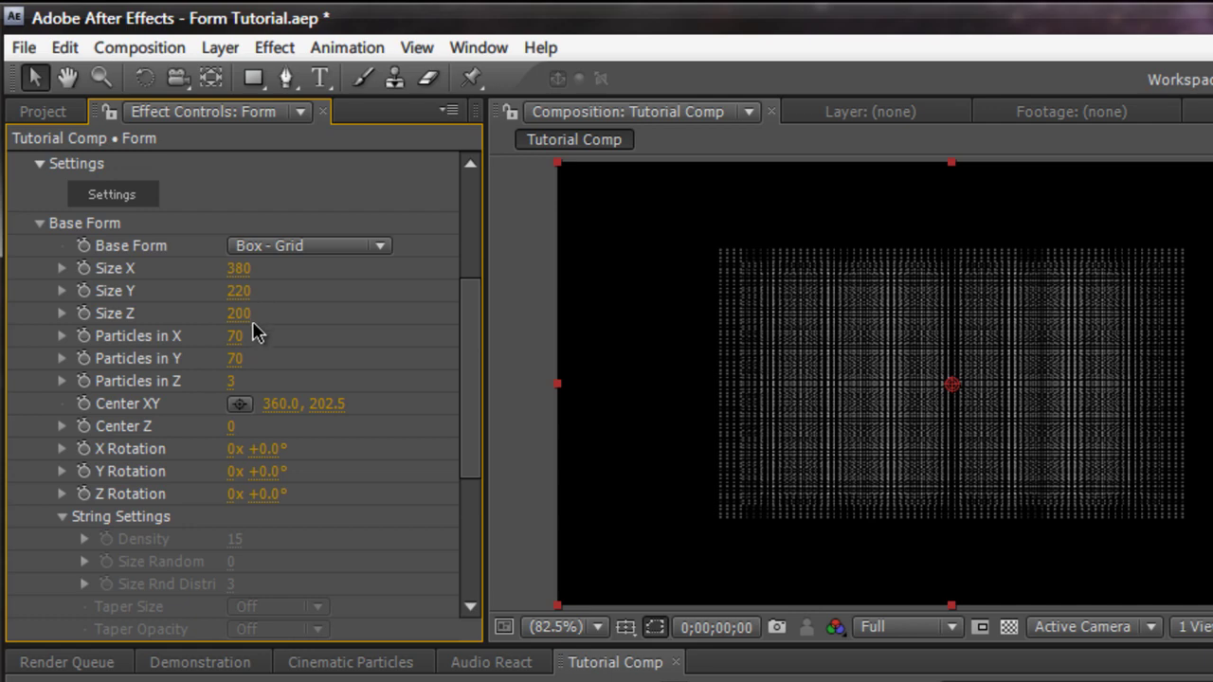
mouse_move(235, 338)
mouse_down()
mouse_move(179, 339)
mouse_move(245, 338)
mouse_up()
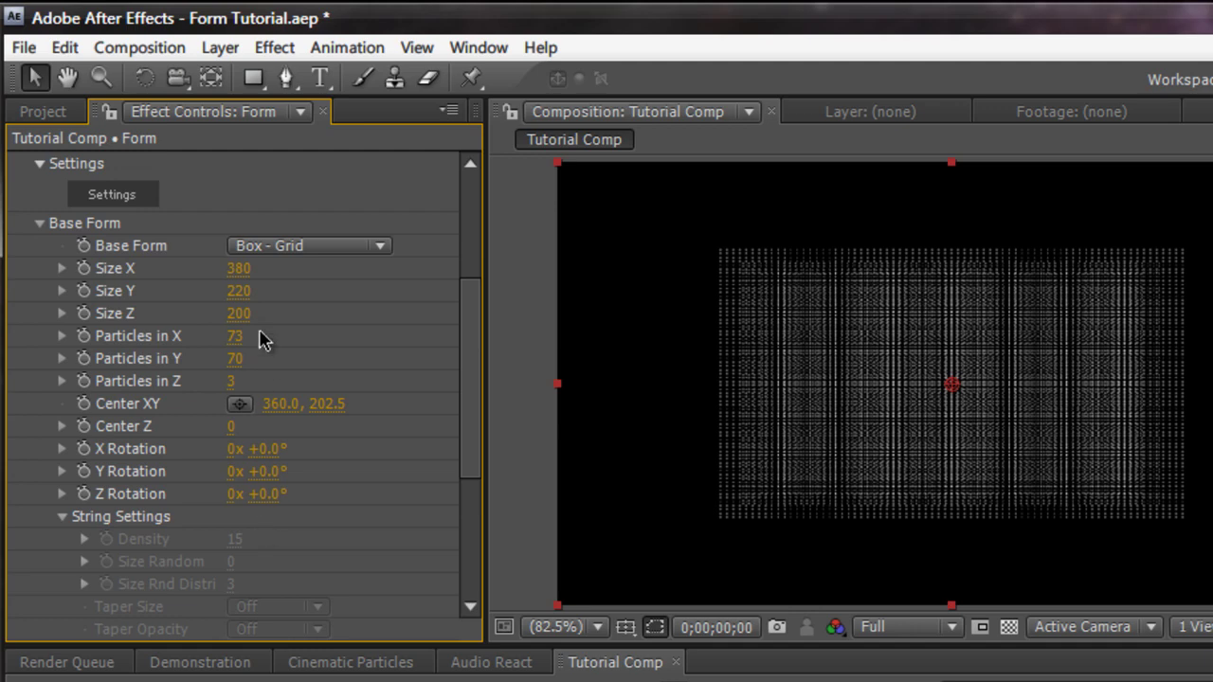
scroll(265, 464, down, 4)
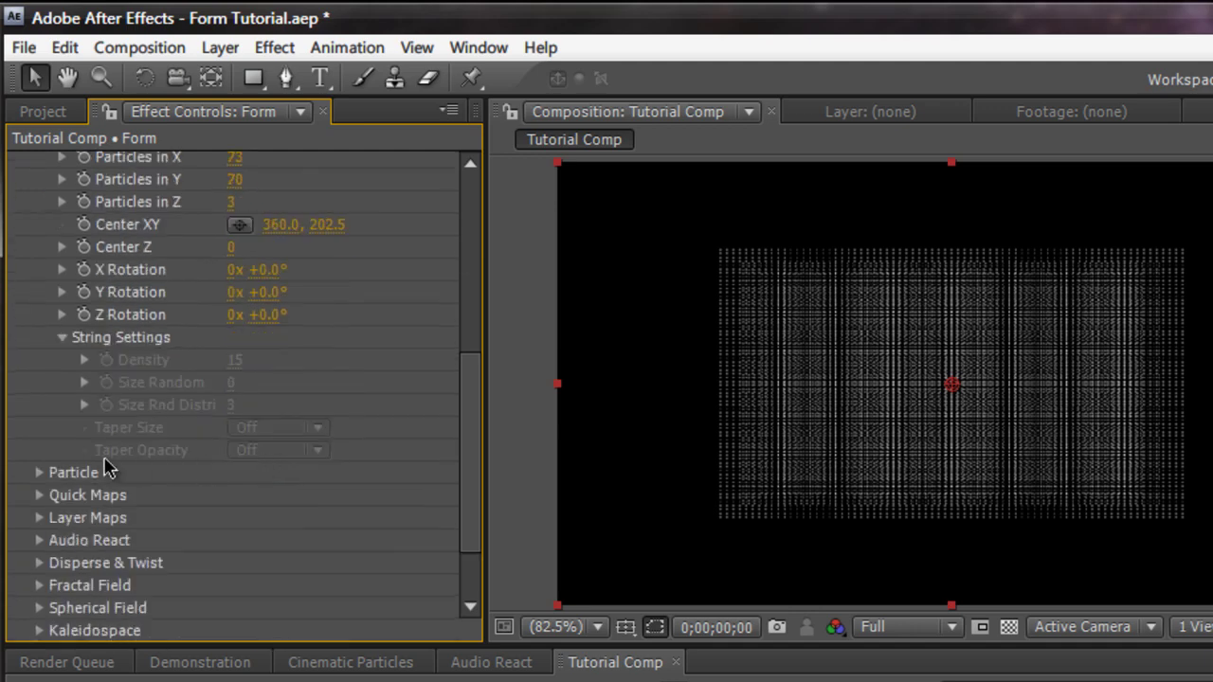
click(39, 472)
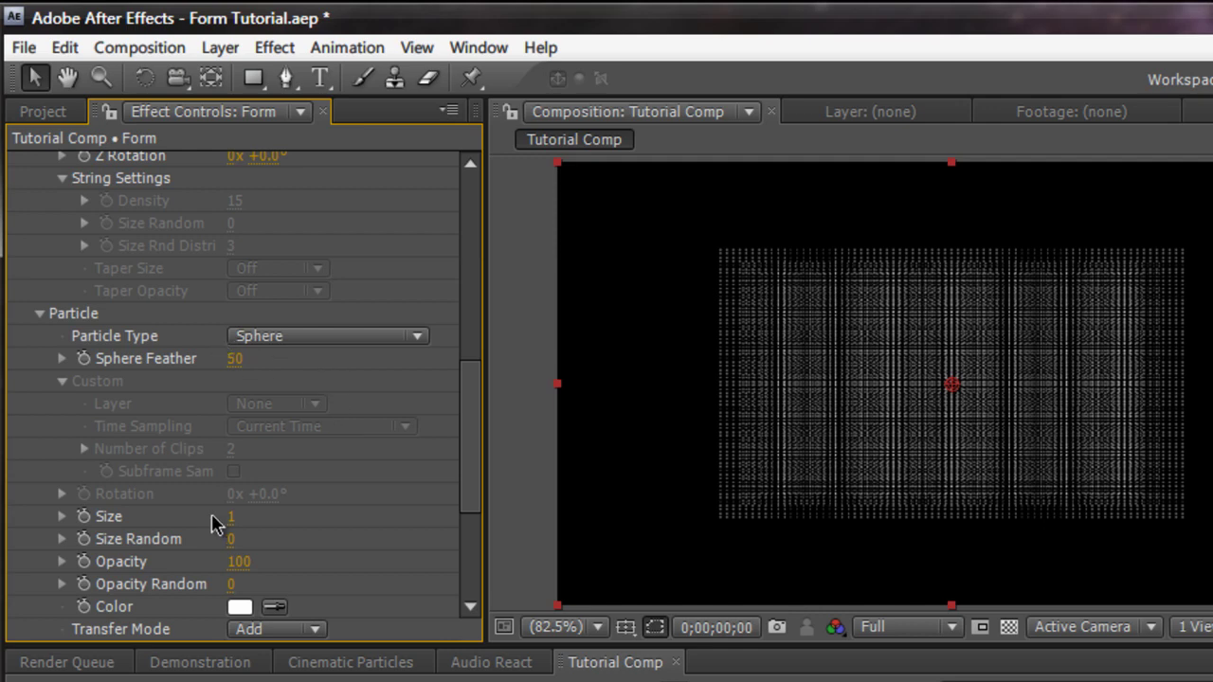
scroll(246, 550, down, 3)
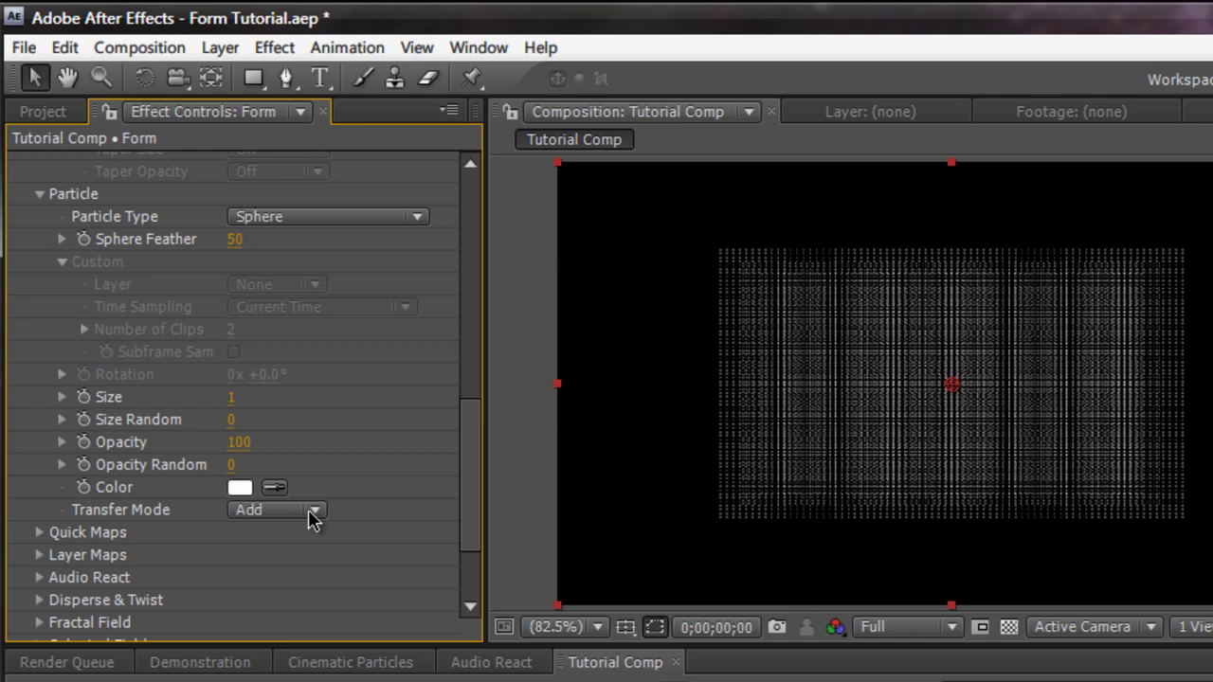
scroll(266, 506, up, 15)
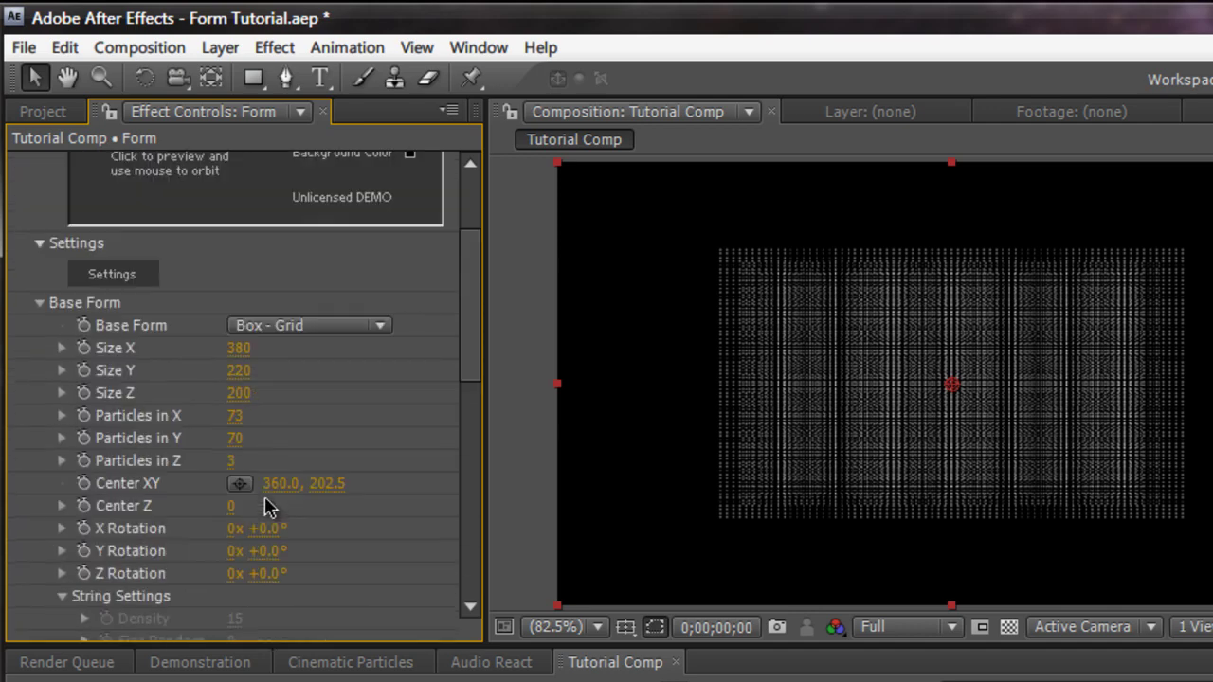
- Add a 28mm camera named Camera and orbit it to show the grid's three planes
click(232, 47)
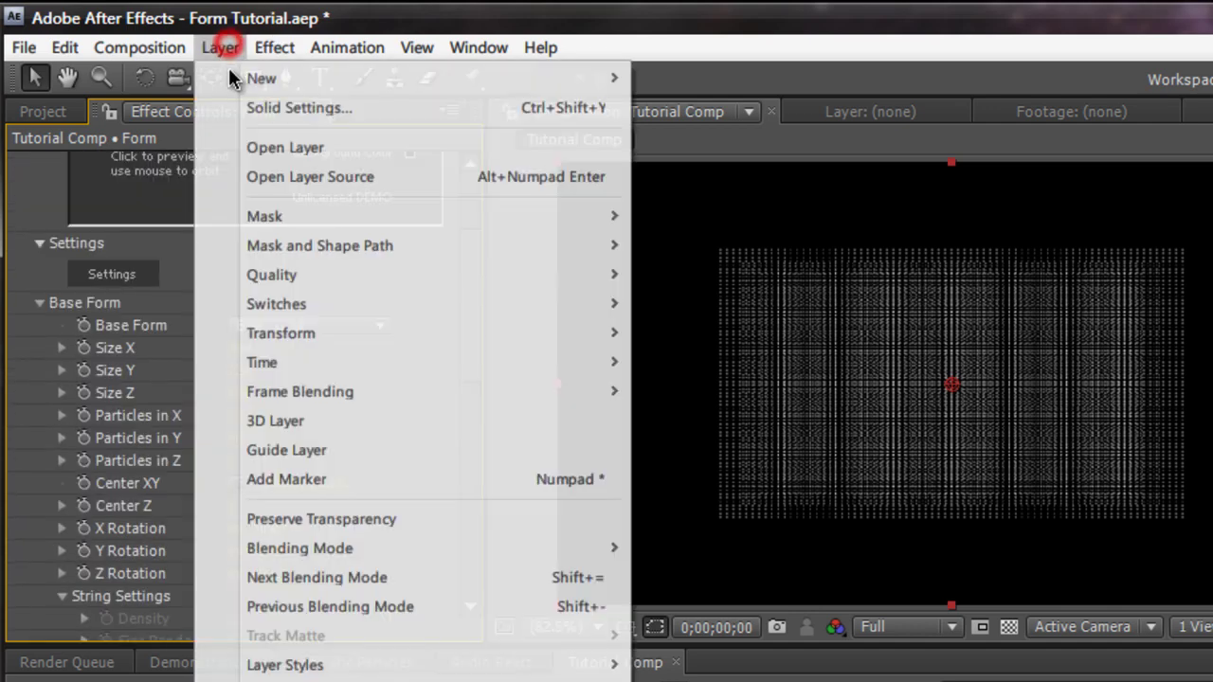
mouse_move(419, 83)
click(706, 167)
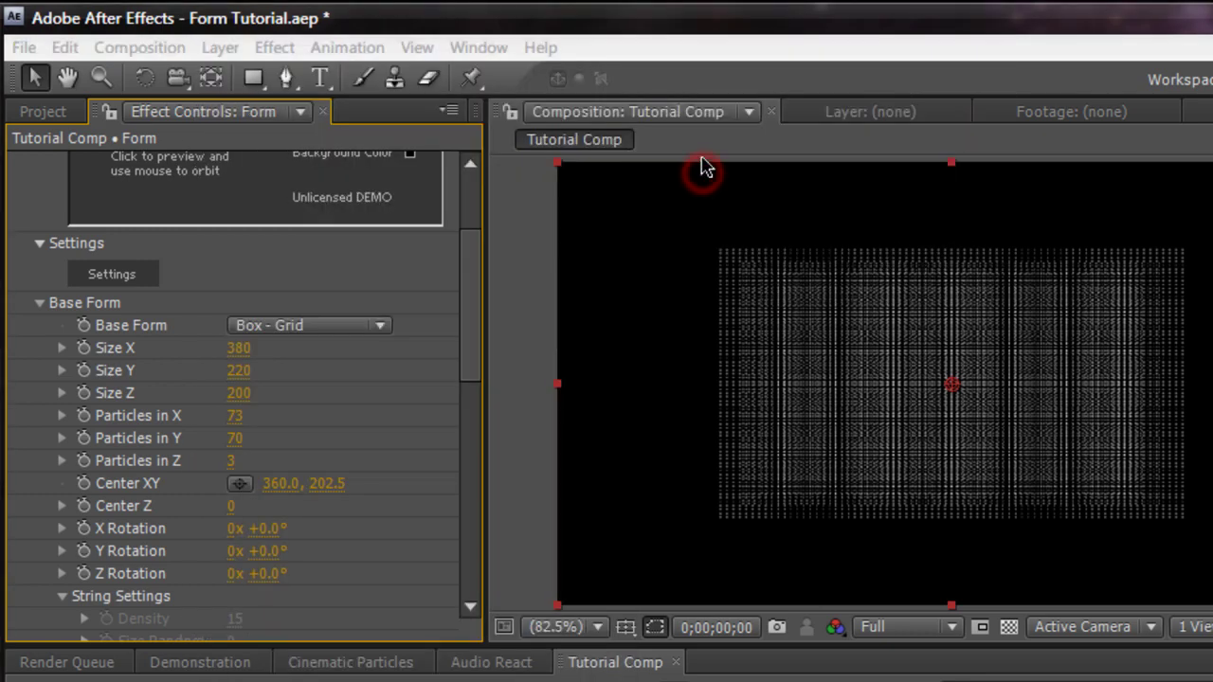
text(X)
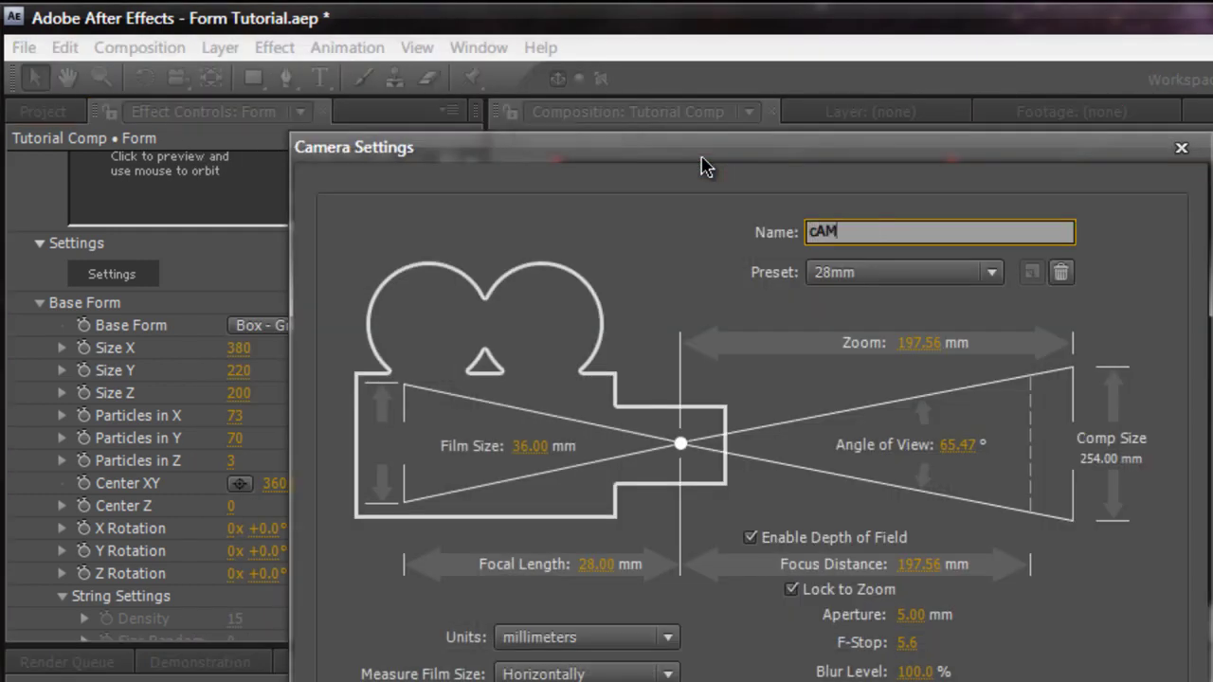
text(amera)
key(Return)
key(c)
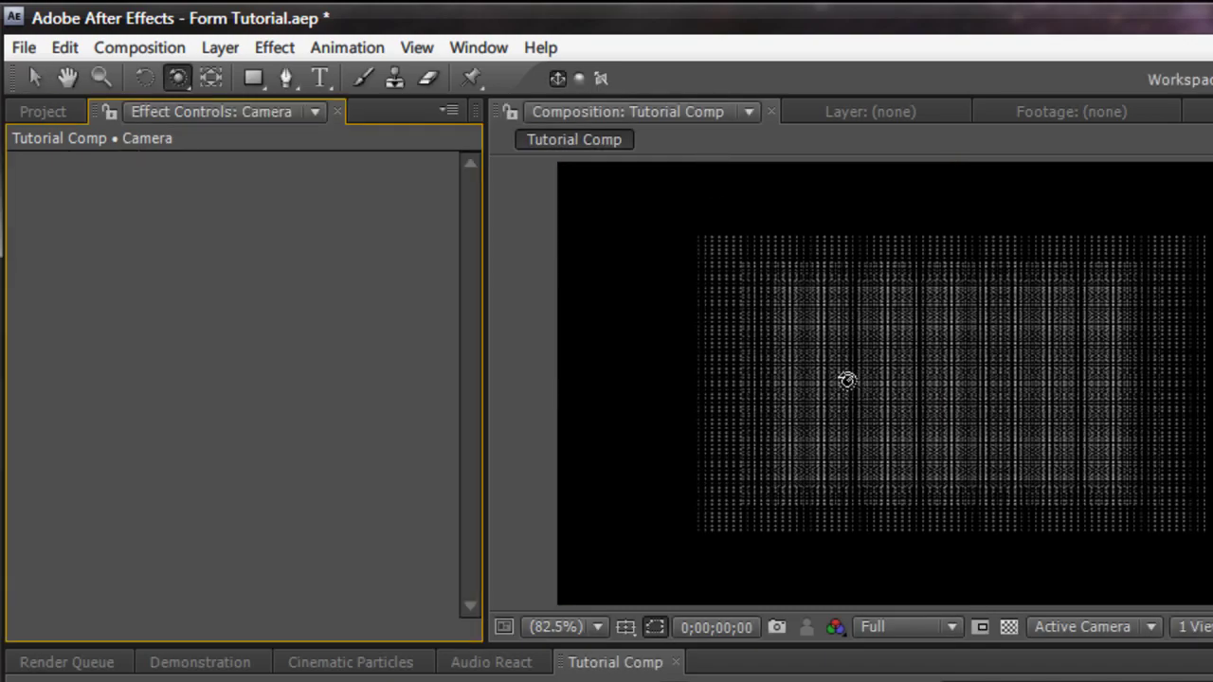
drag(846, 379, 608, 373)
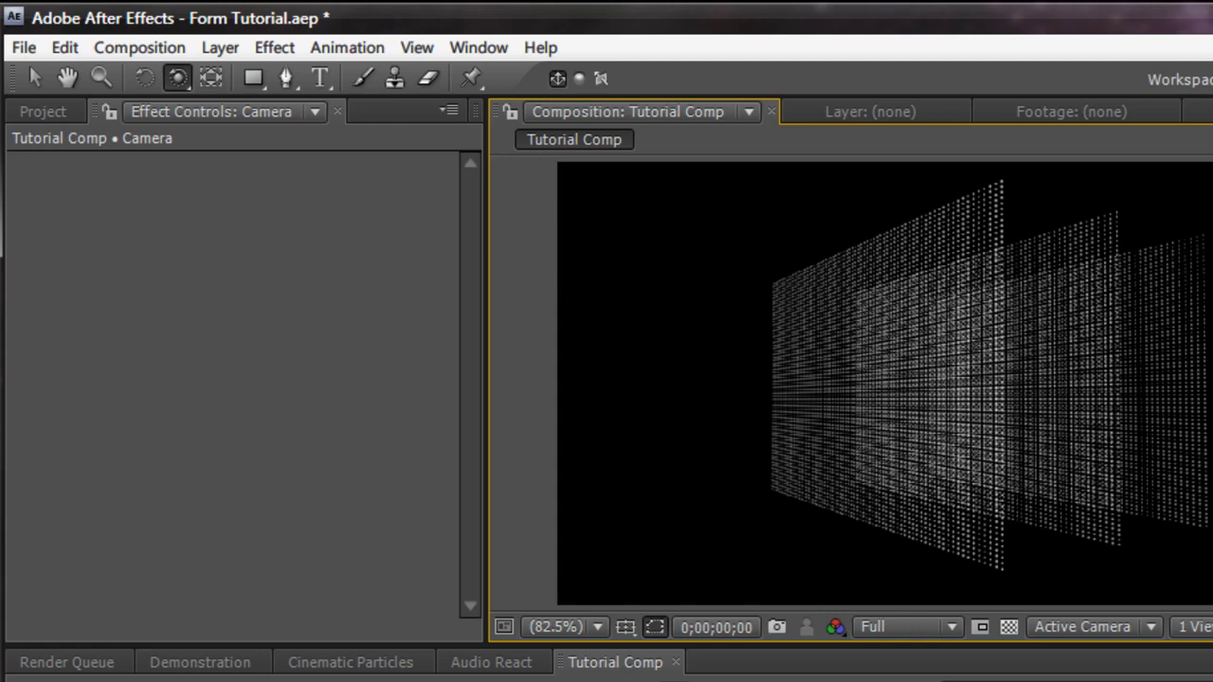
key(ctrl+Down)
- Set Particles in Z to 1 and delete the Camera layer for a flat front view
scroll(387, 345, down, 2)
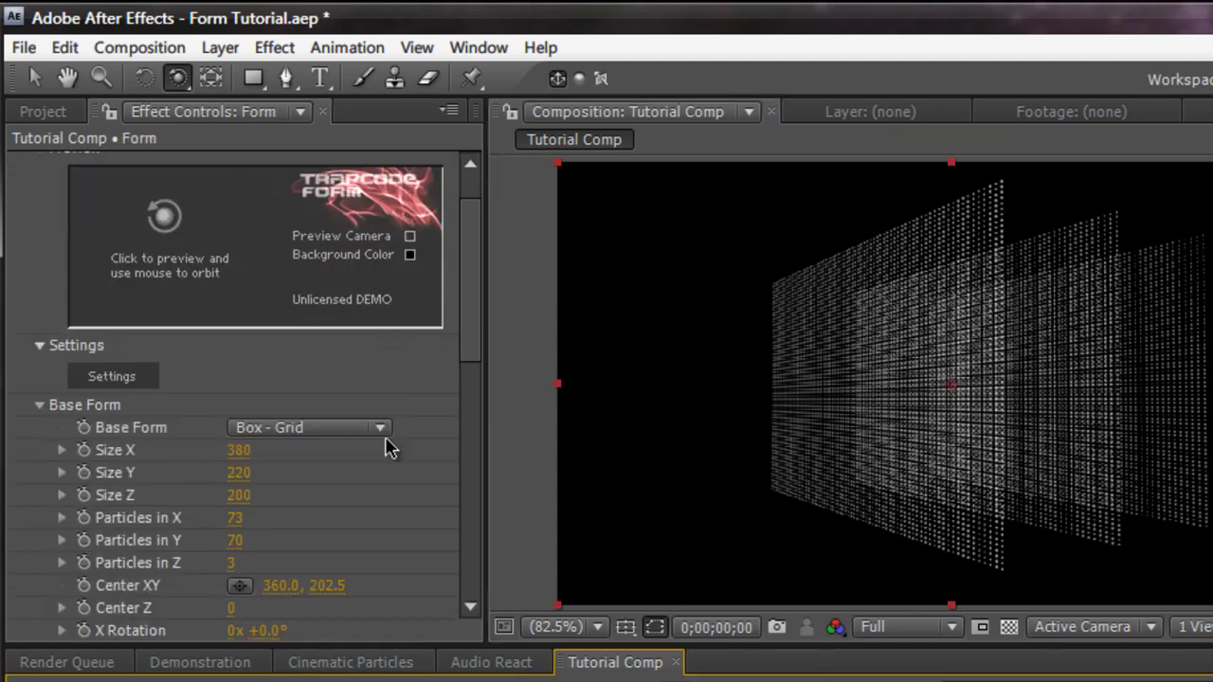
click(237, 573)
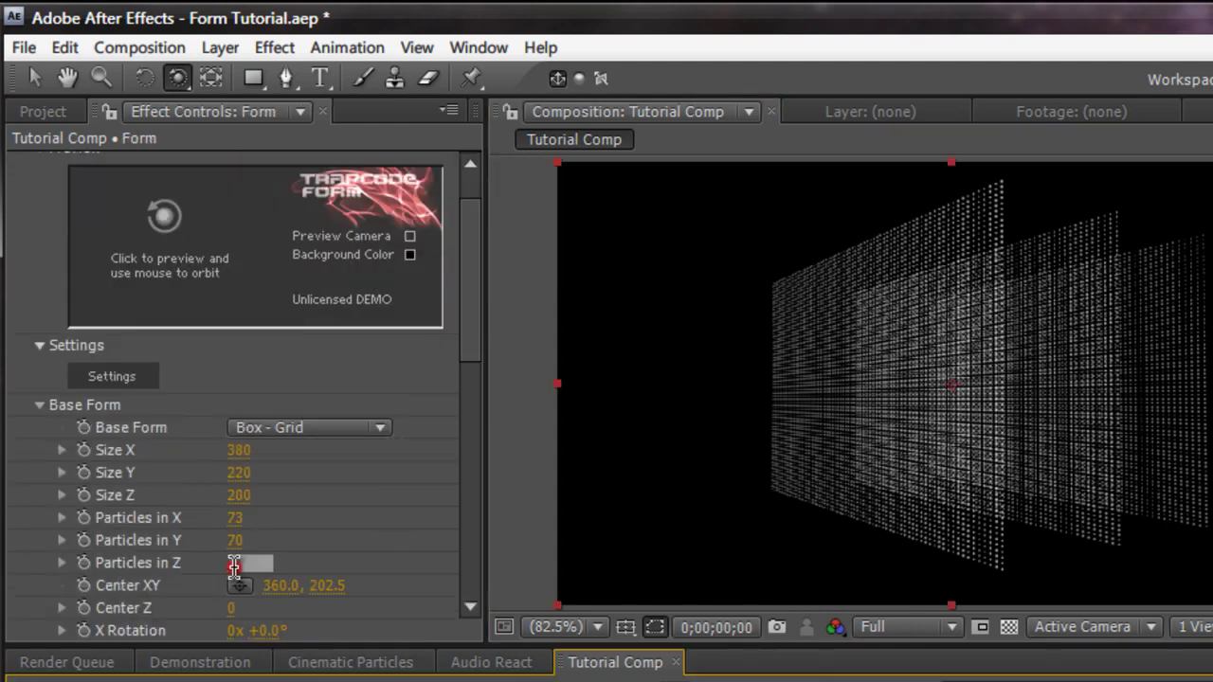
text(1)
key(Return)
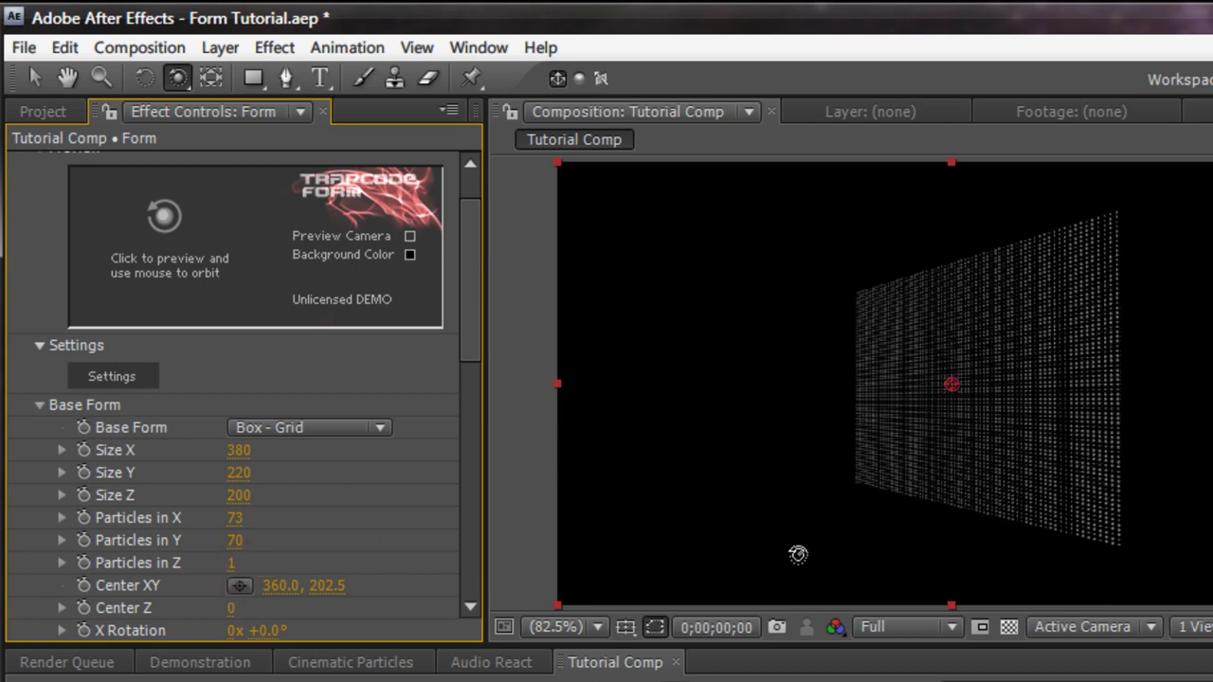
key(ctrl+Up)
key(Delete)
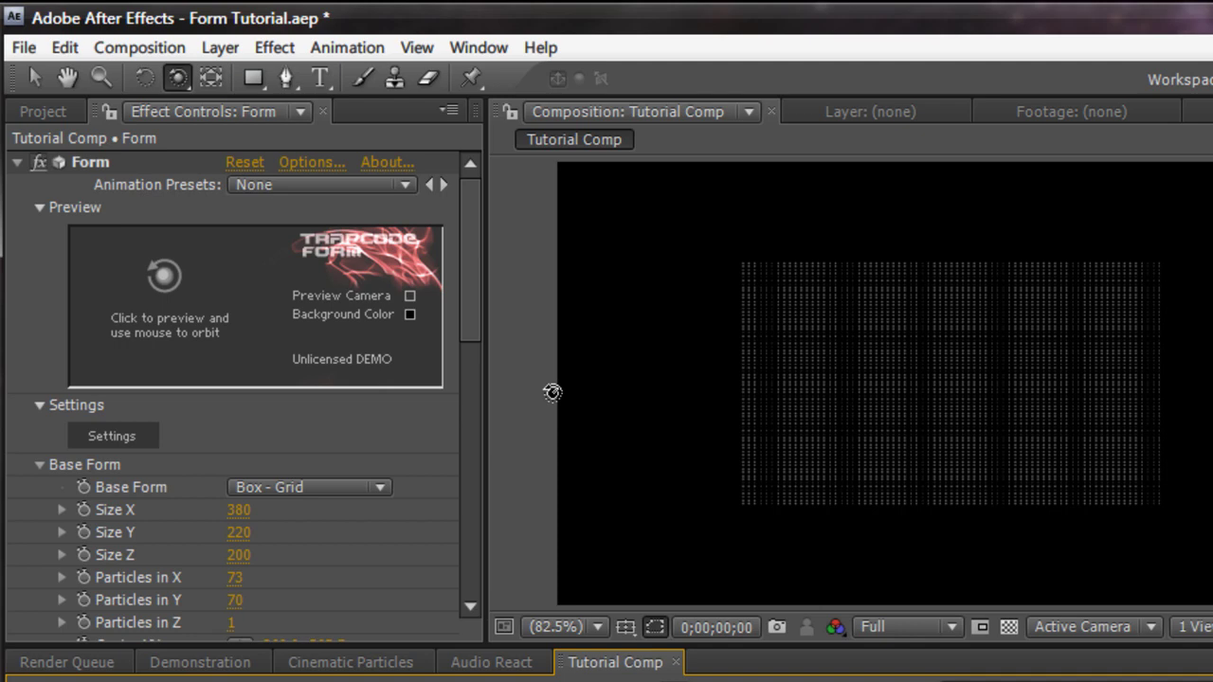
drag(476, 313, 461, 534)
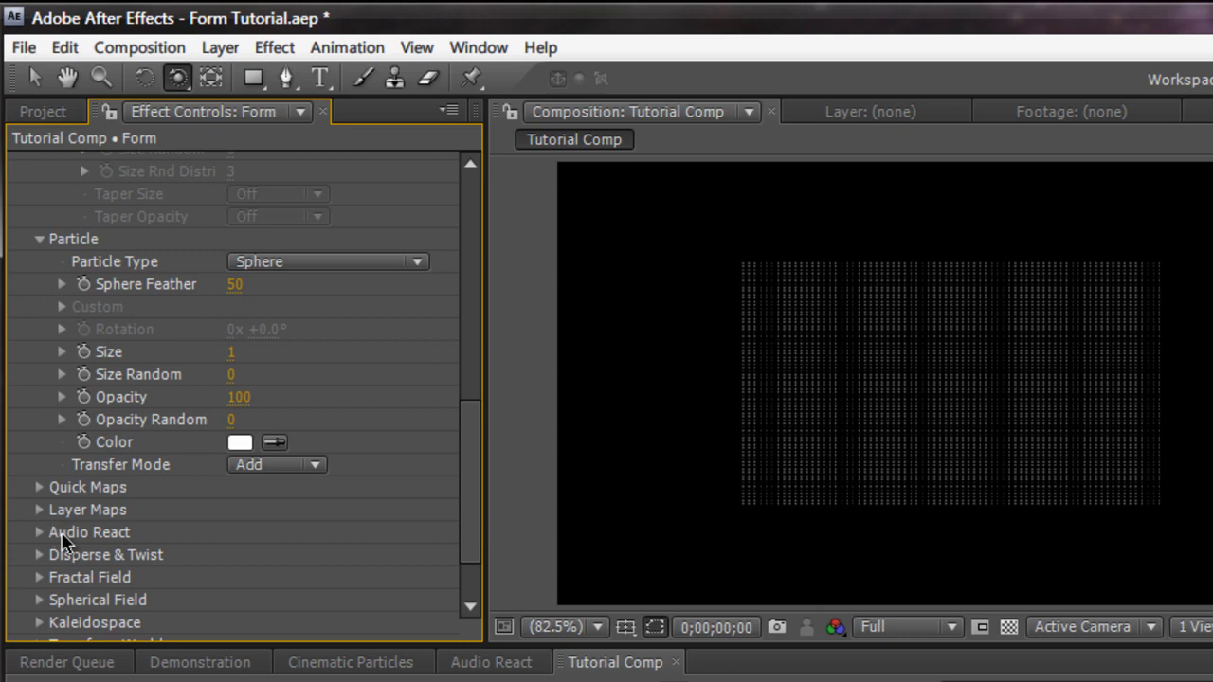
- Test Disperse then reset it to 0, and set Twist to 10 for a twisted ribbon
click(39, 556)
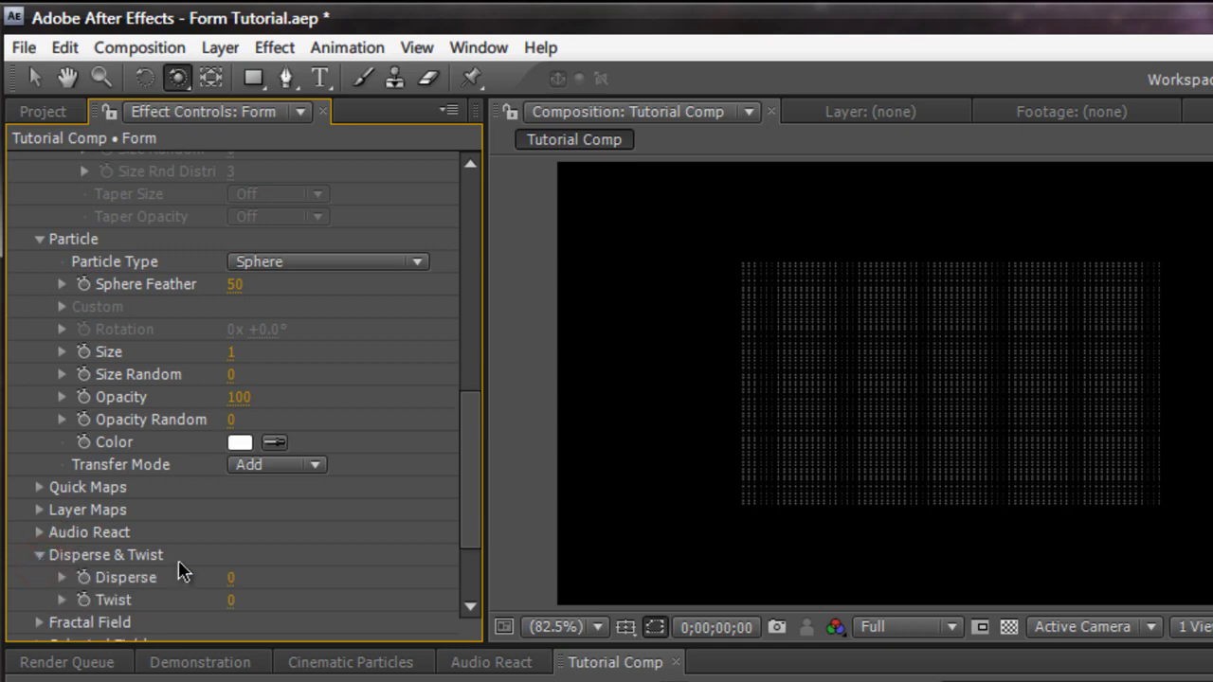
drag(233, 577, 332, 572)
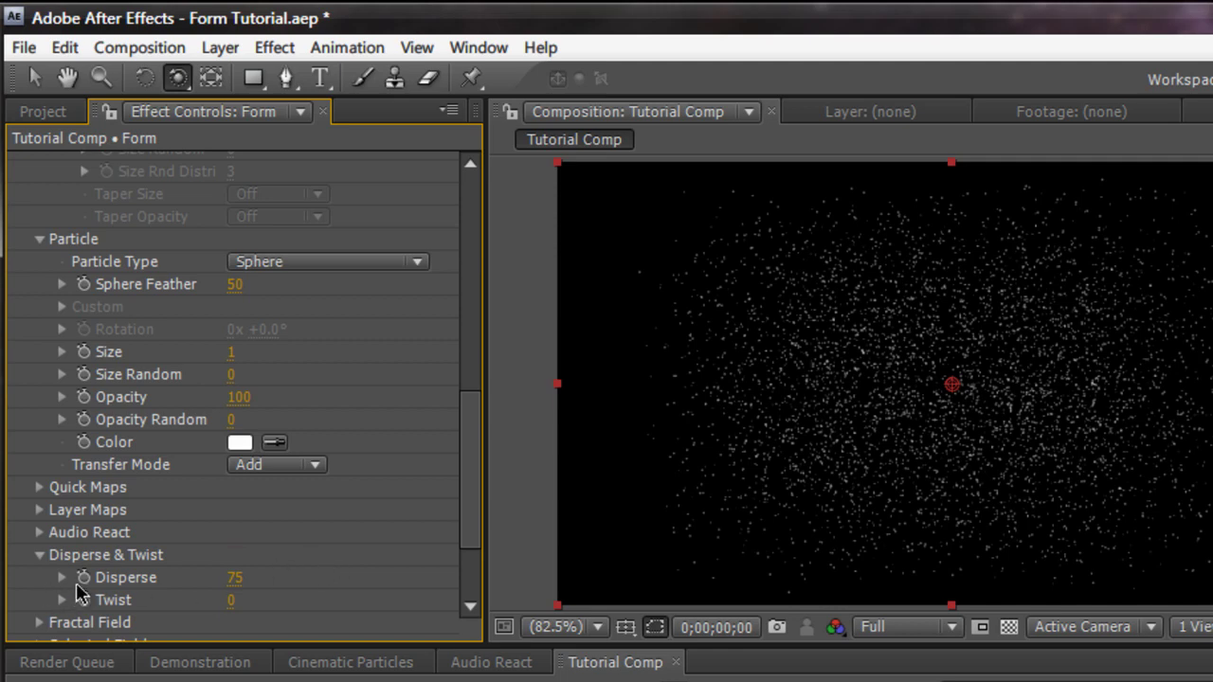
drag(235, 580, 182, 580)
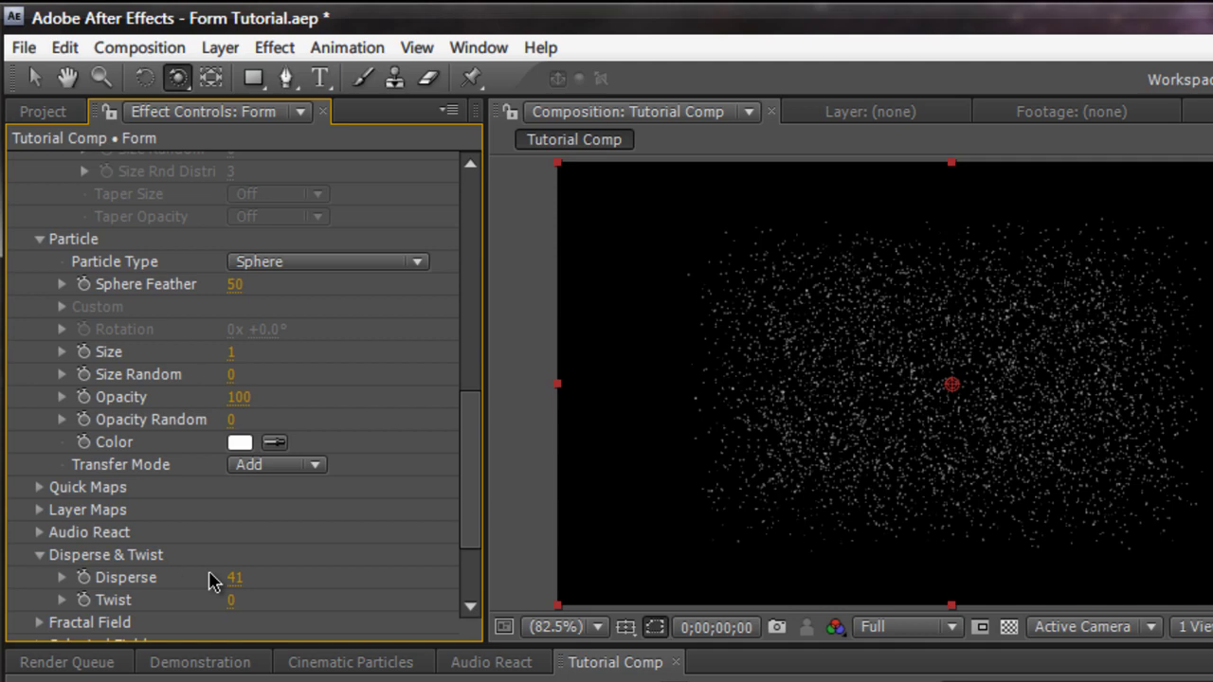
click(238, 580)
text(0)
key(Return)
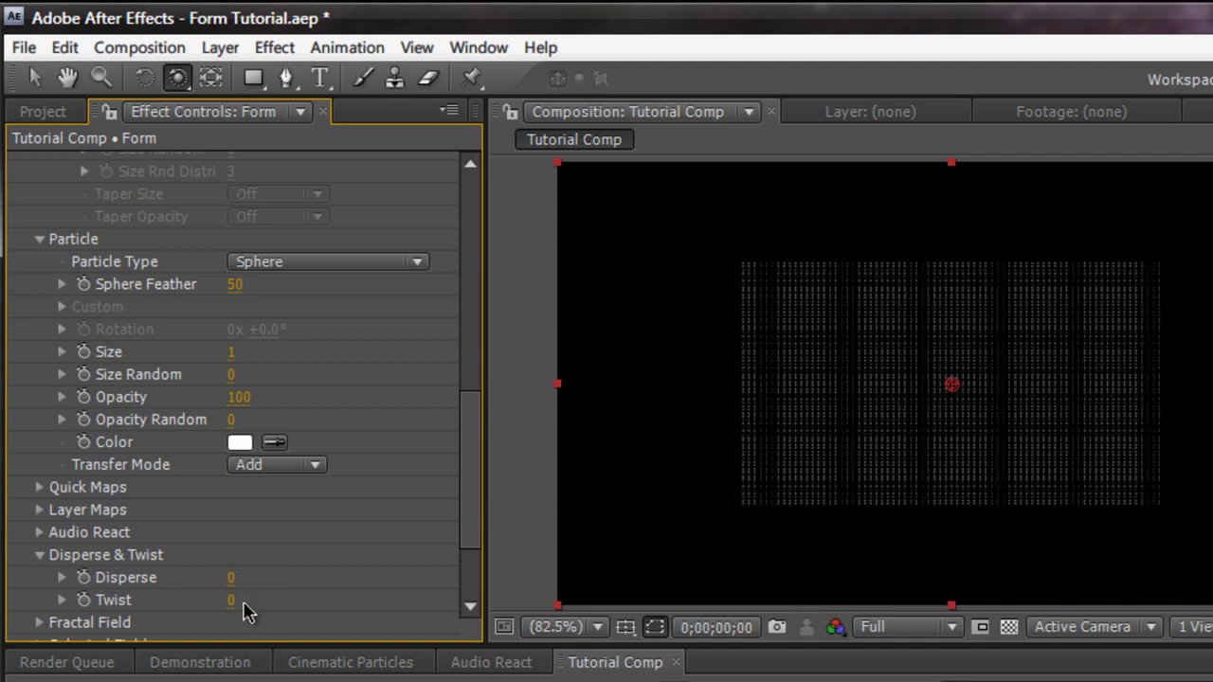
drag(232, 600, 335, 566)
drag(471, 477, 460, 522)
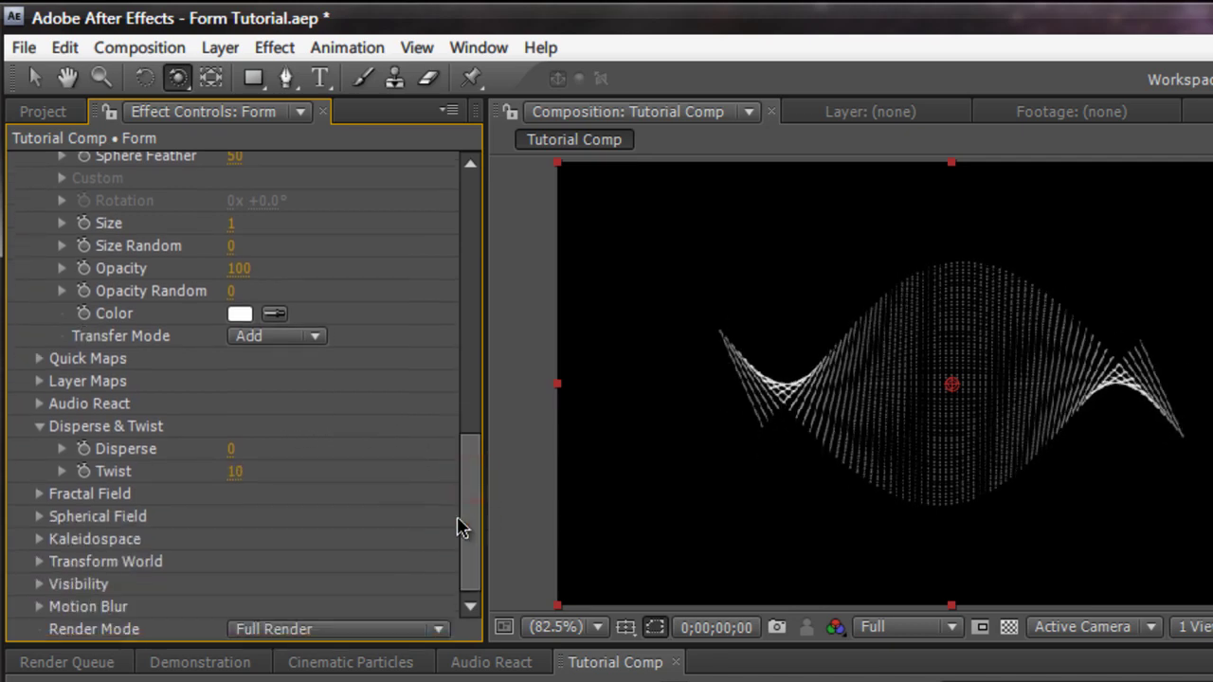
- Expand Fractal Field and set Affect Size and Affect Opacity to 1
click(38, 494)
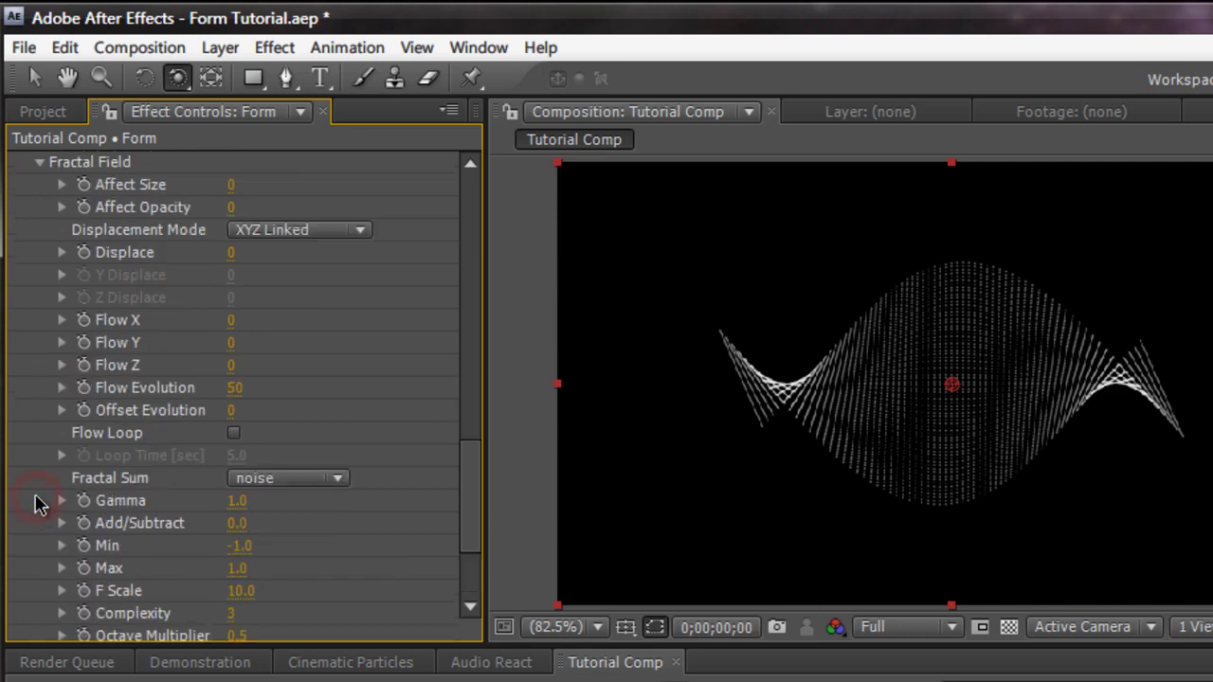
scroll(110, 511, up, 3)
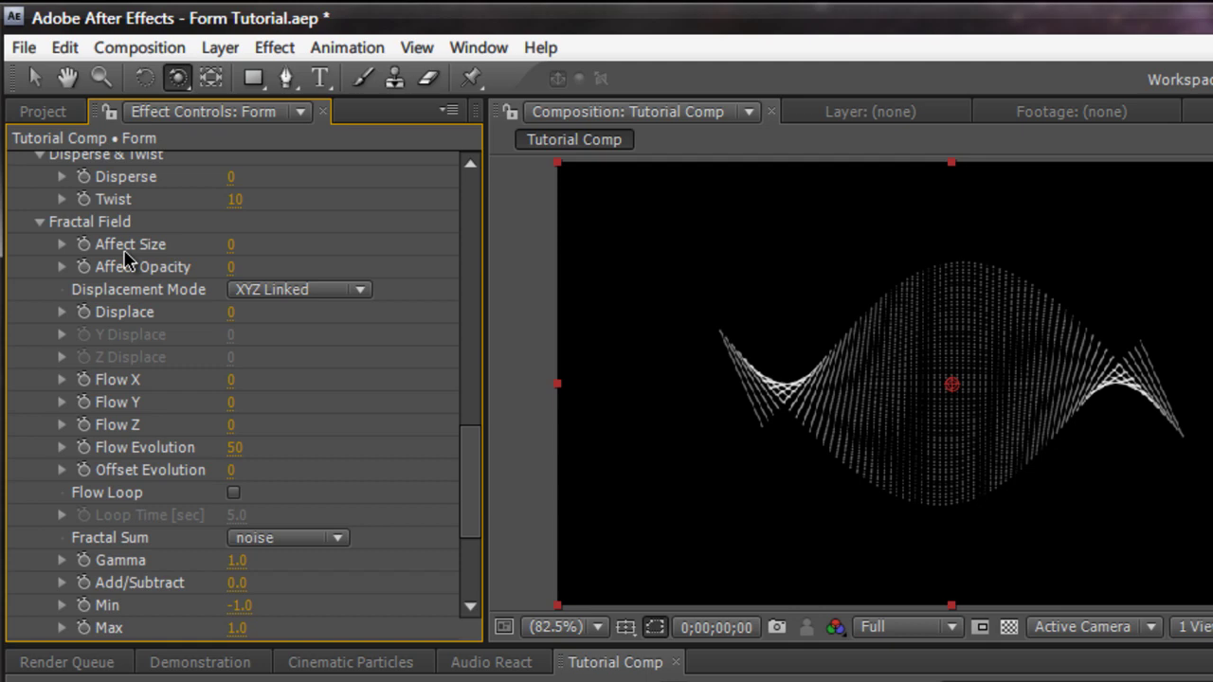
click(234, 245)
key(Return)
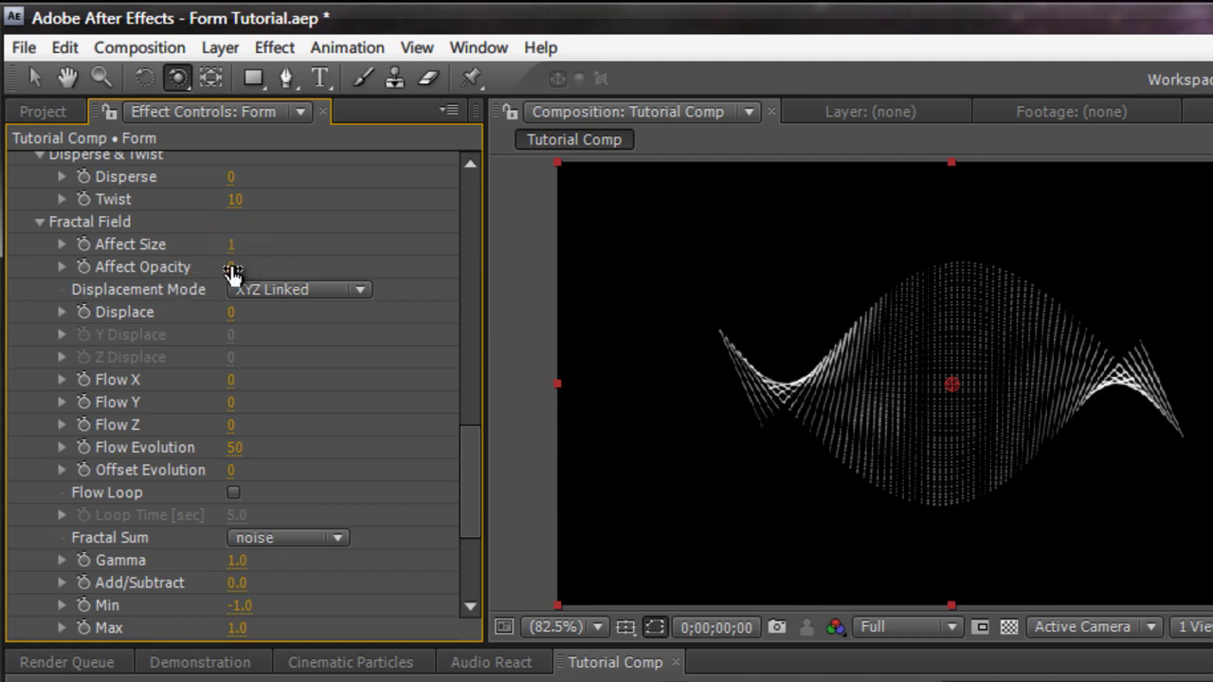
click(232, 267)
text(1)
key(Return)
- Displace the particles with fractal noise, settling the Displace amount at 338
drag(238, 314, 461, 307)
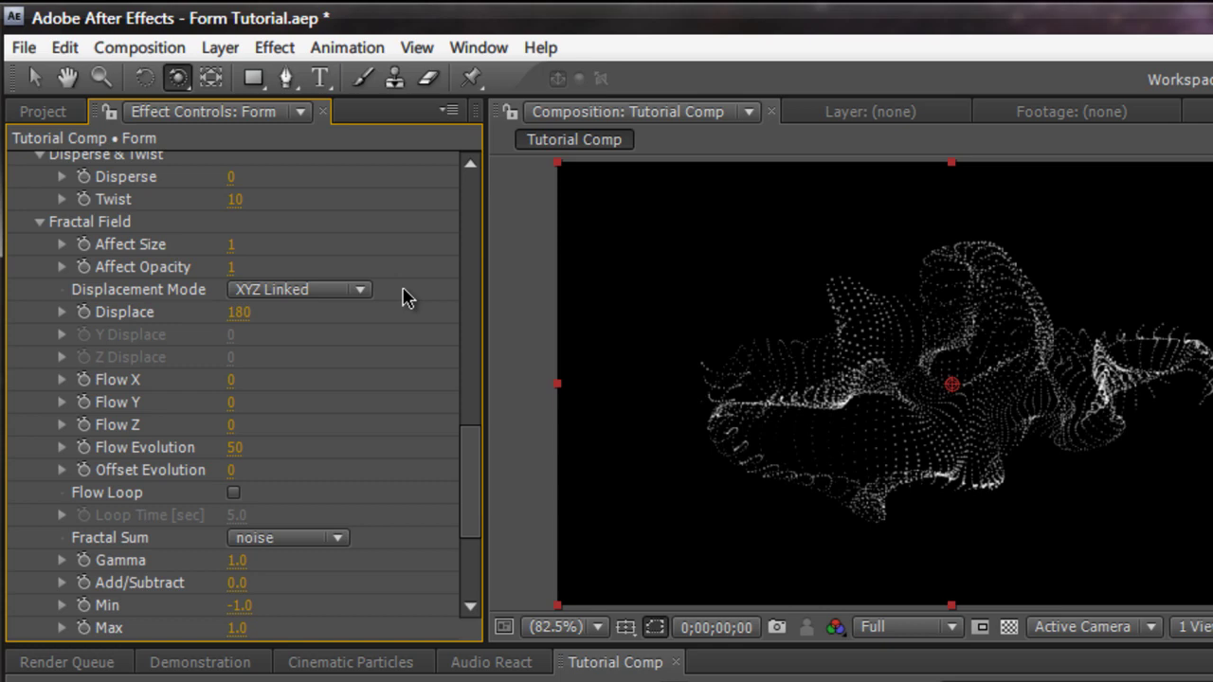
drag(237, 313, 428, 292)
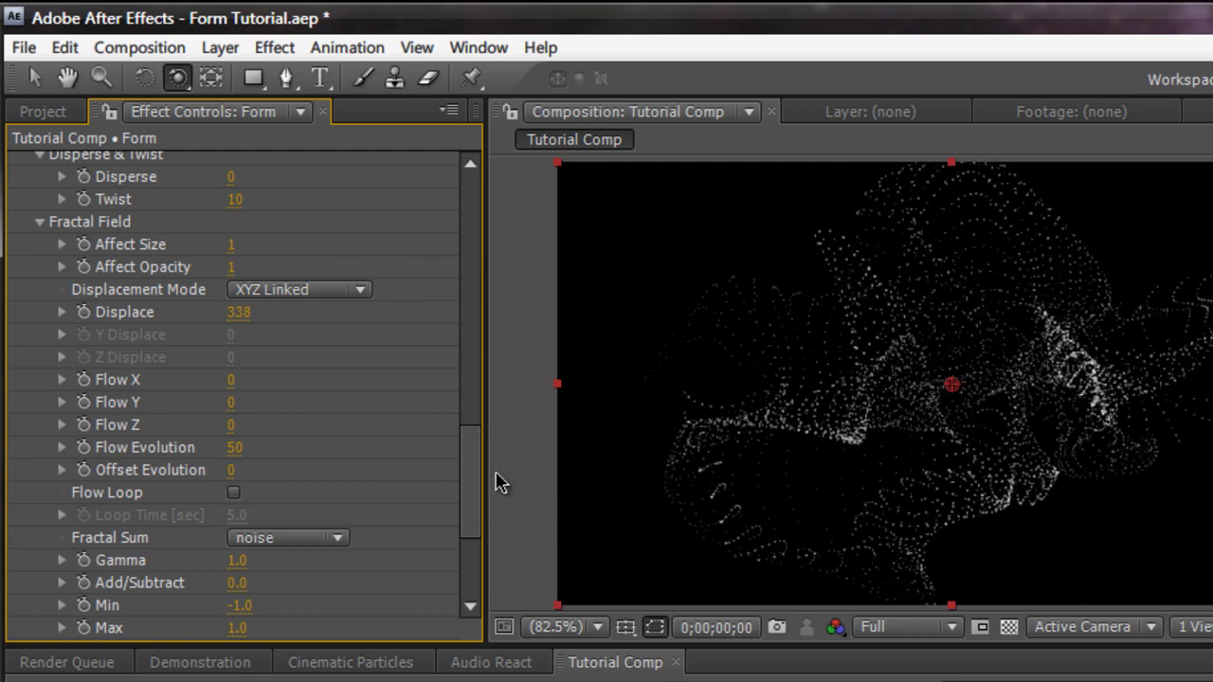
drag(477, 474, 474, 233)
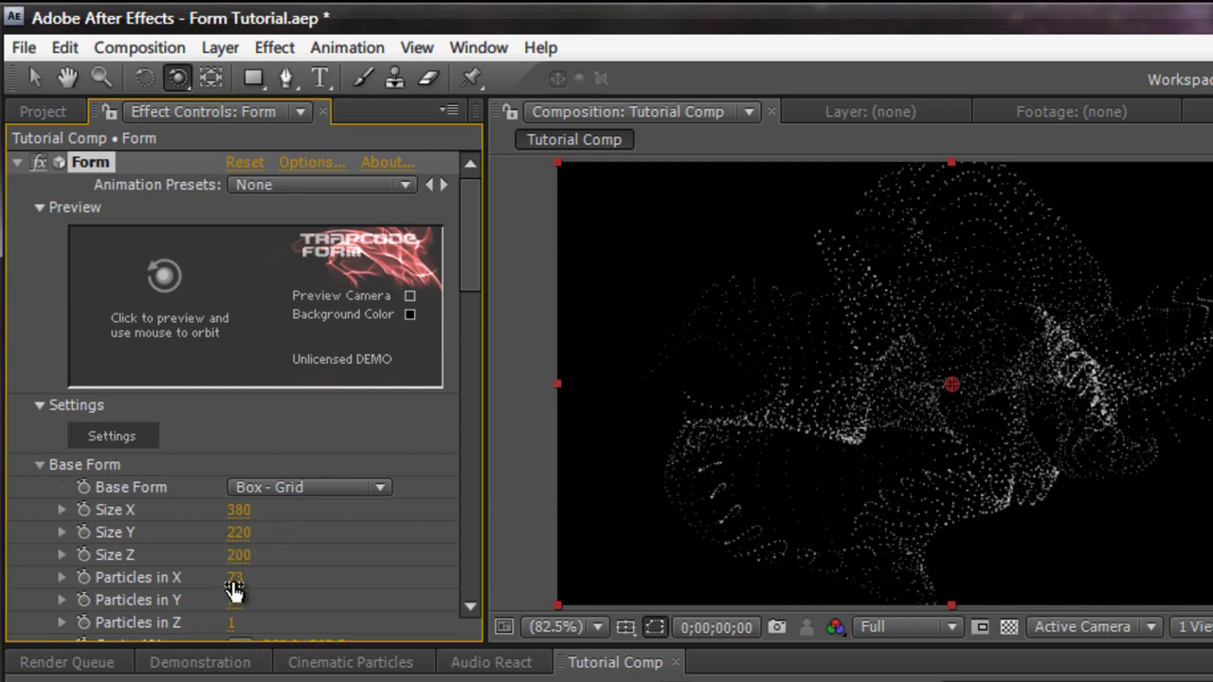
drag(237, 581, 980, 574)
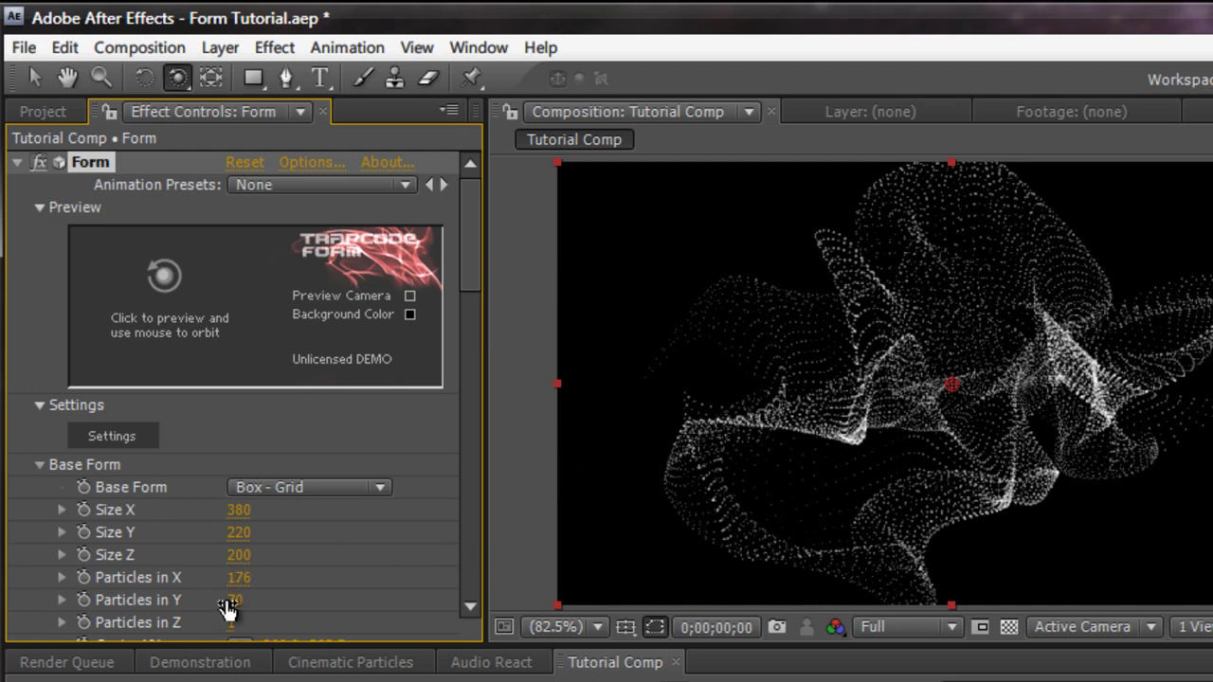
drag(227, 610, 325, 600)
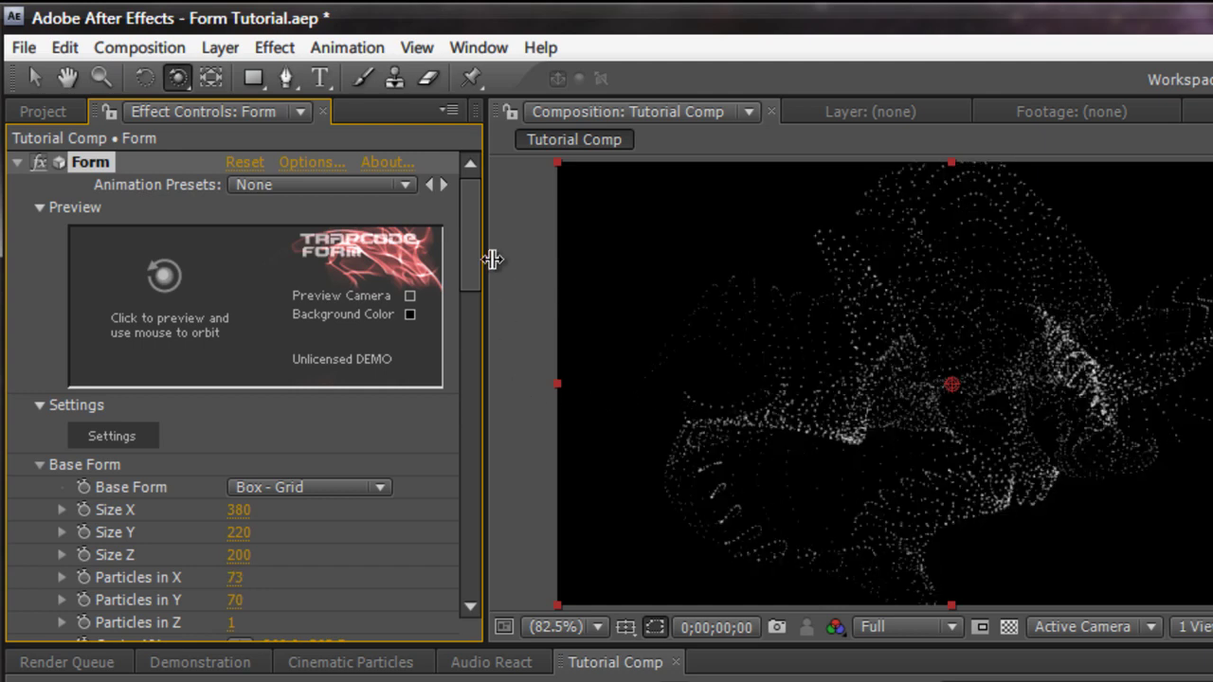
drag(474, 262, 474, 516)
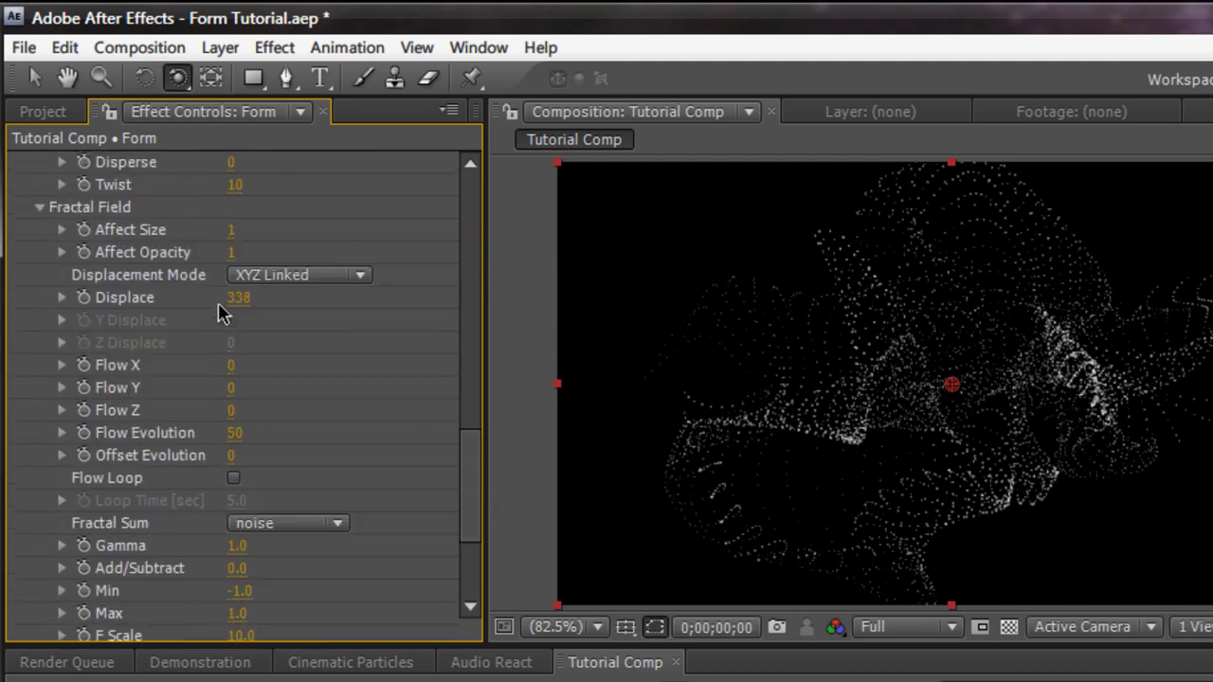
- Lower the Fractal Field Displace amount to 150
click(233, 301)
text(150)
key(Return)
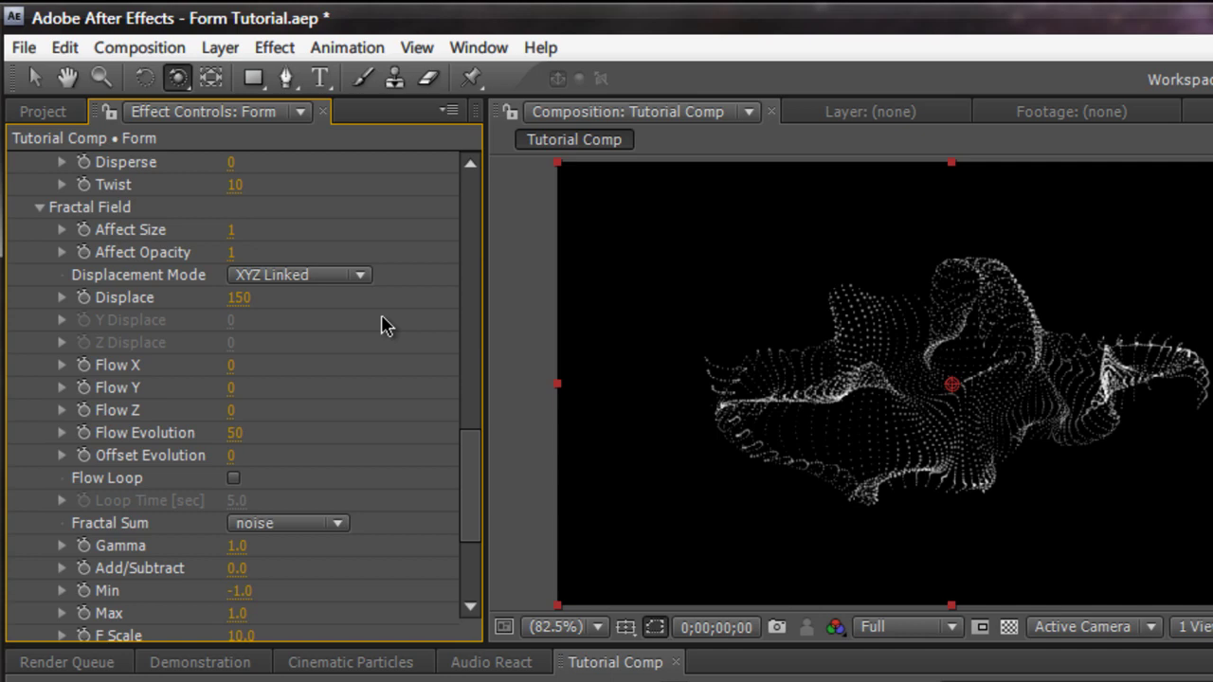
drag(466, 452, 460, 338)
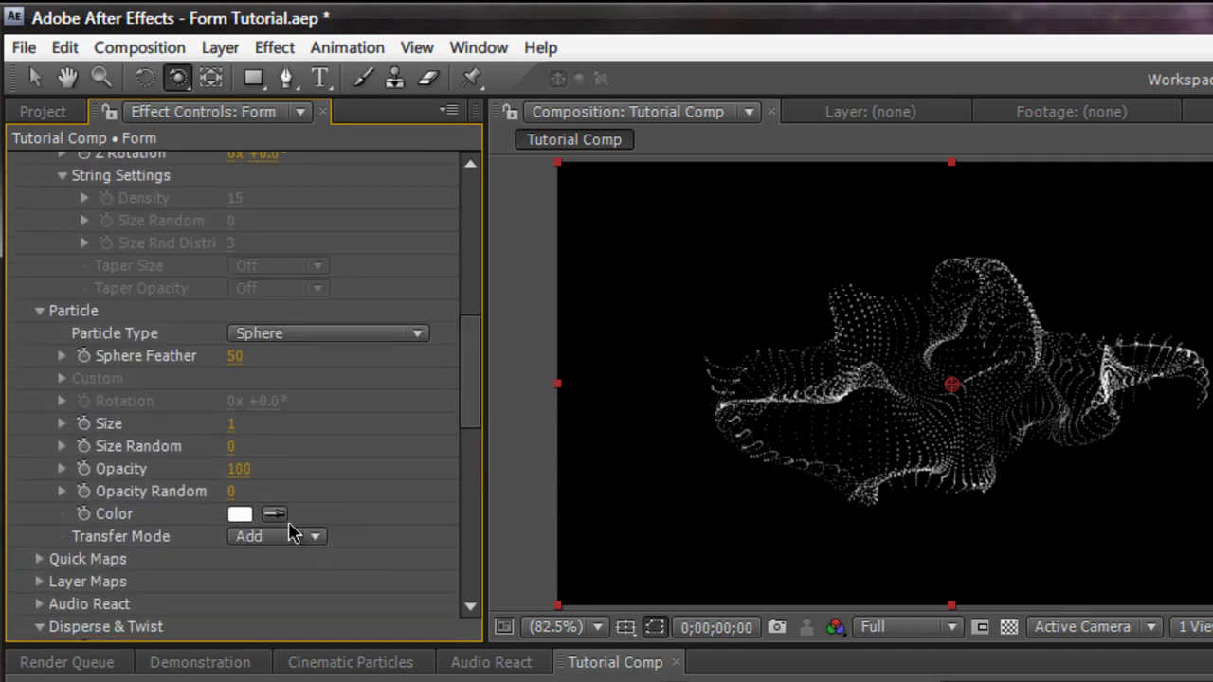
- Set the Particle Color to a light blue
click(240, 514)
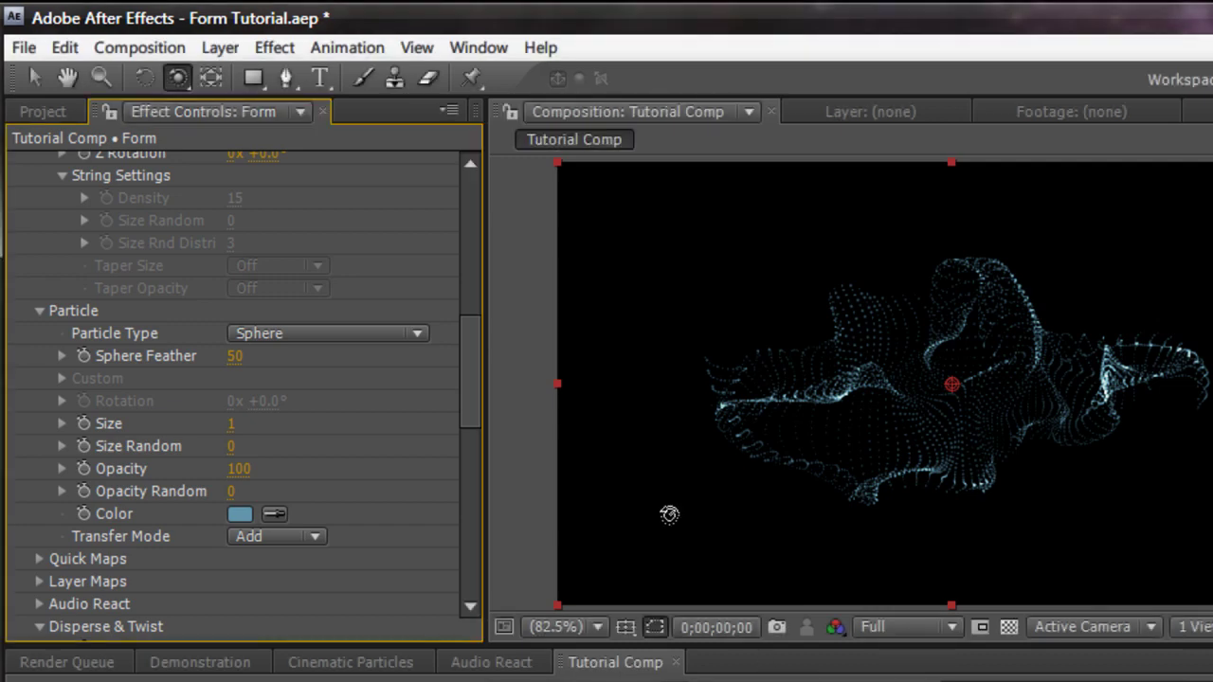
click(475, 390)
drag(478, 416, 487, 553)
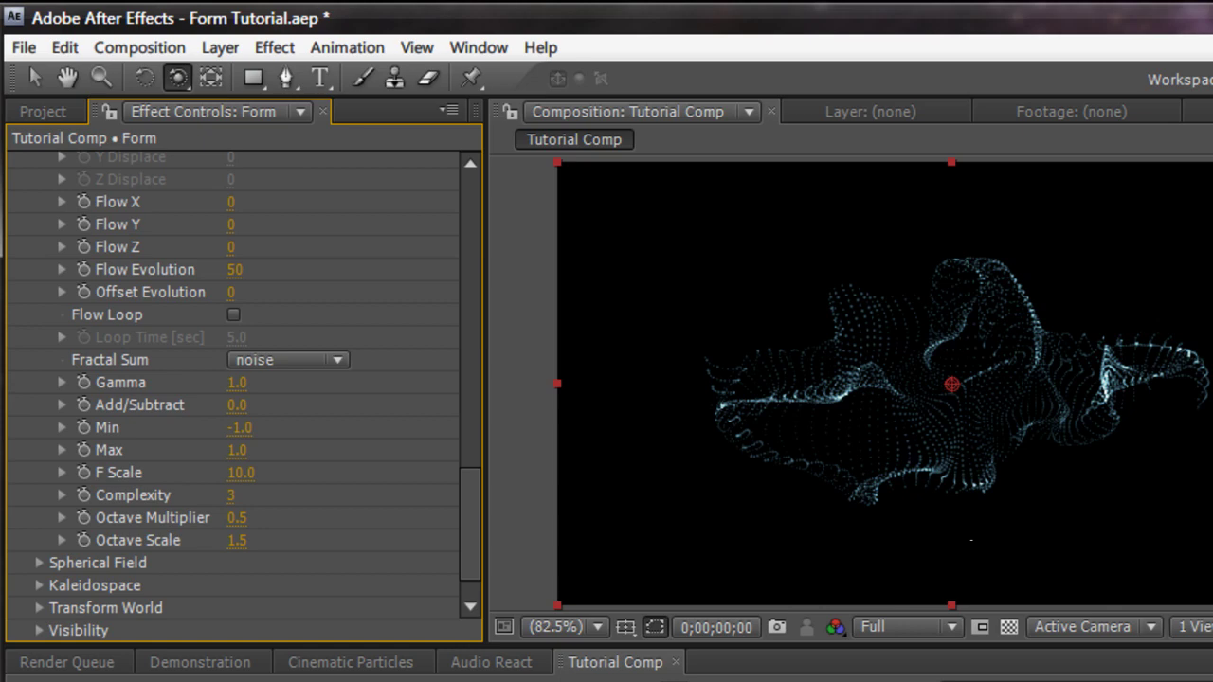
key(ctrl+shift+a)
key(space)
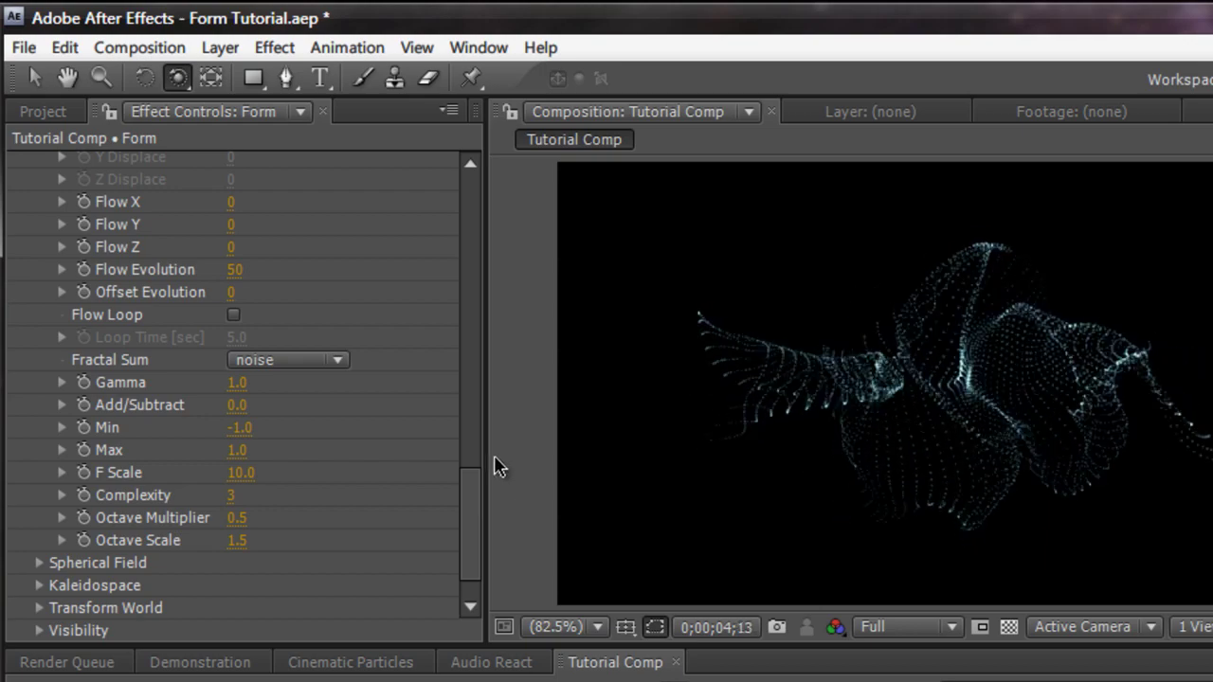
drag(472, 502, 473, 465)
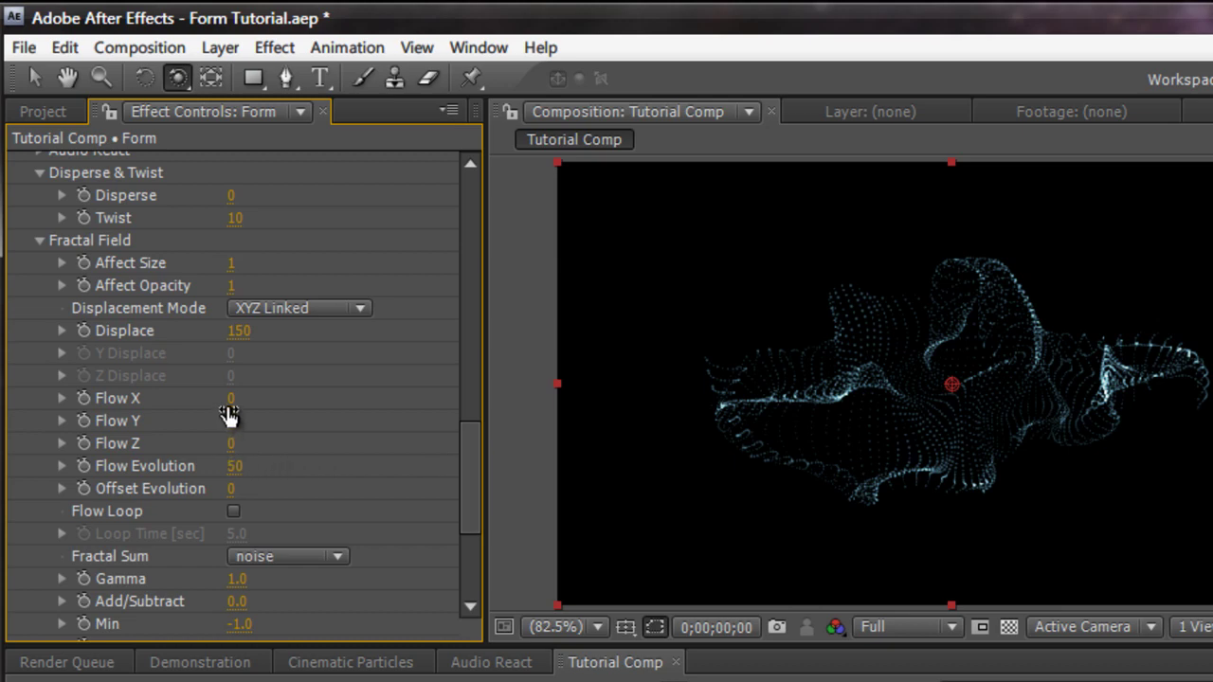
- Set Fractal Field Flow X to 54 and preview the sideways drift
drag(230, 398, 304, 403)
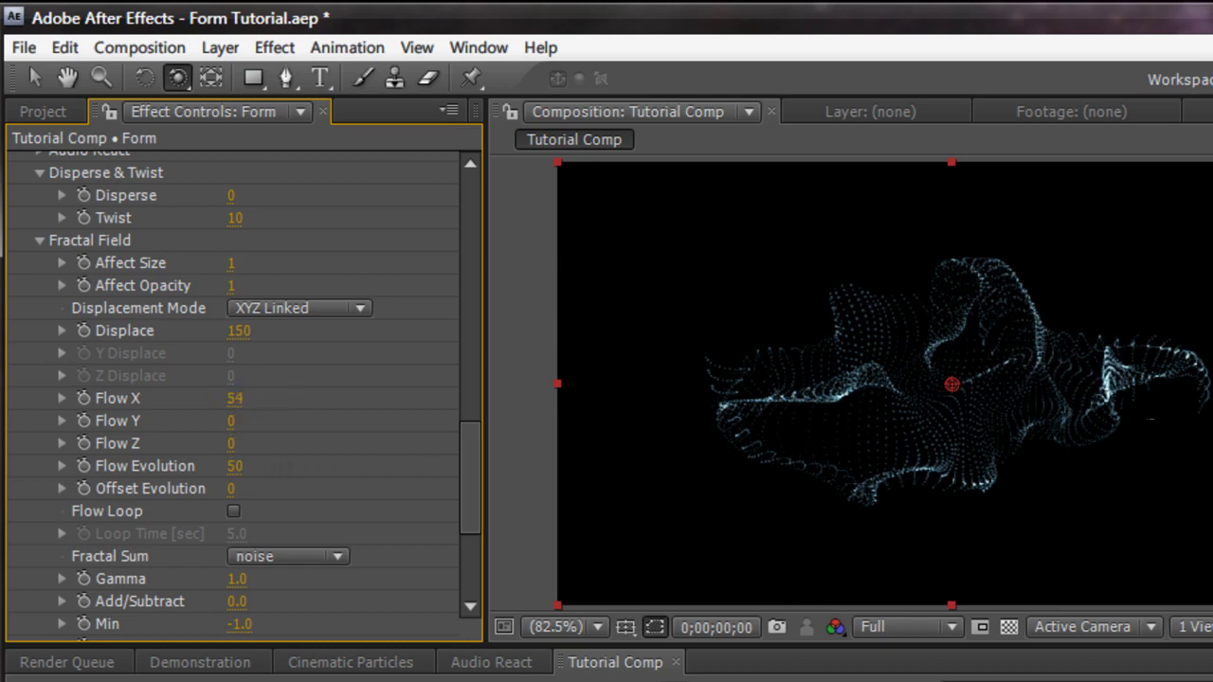
key(F2)
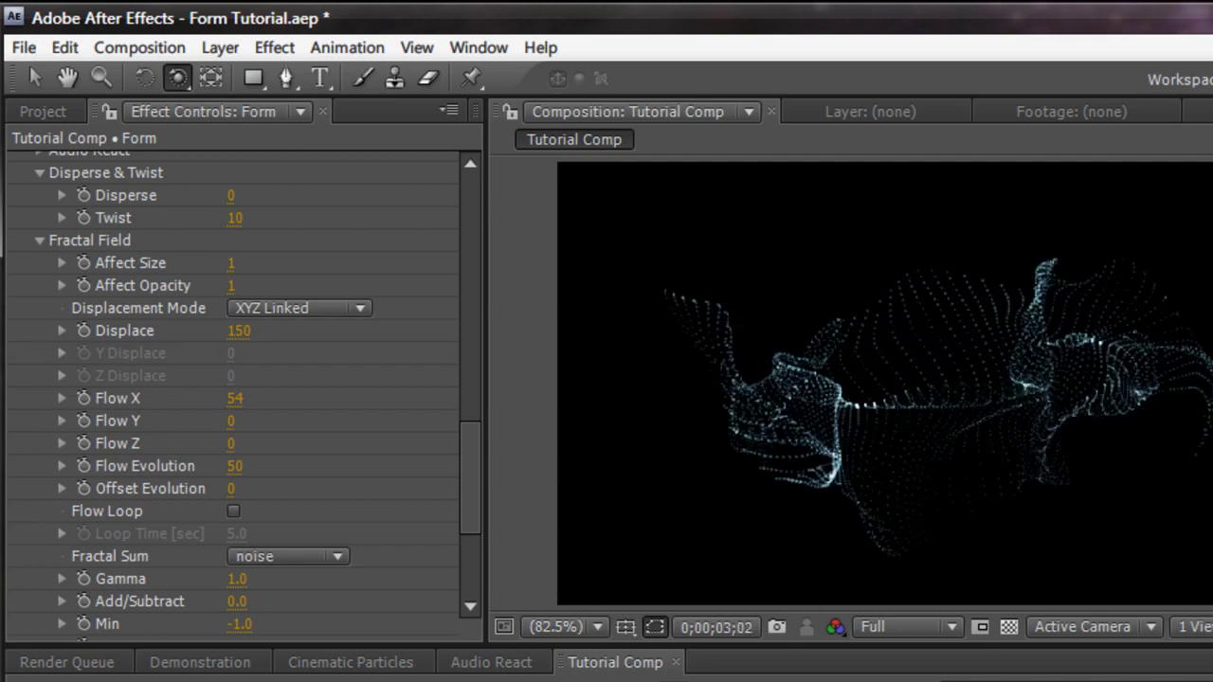
key(space)
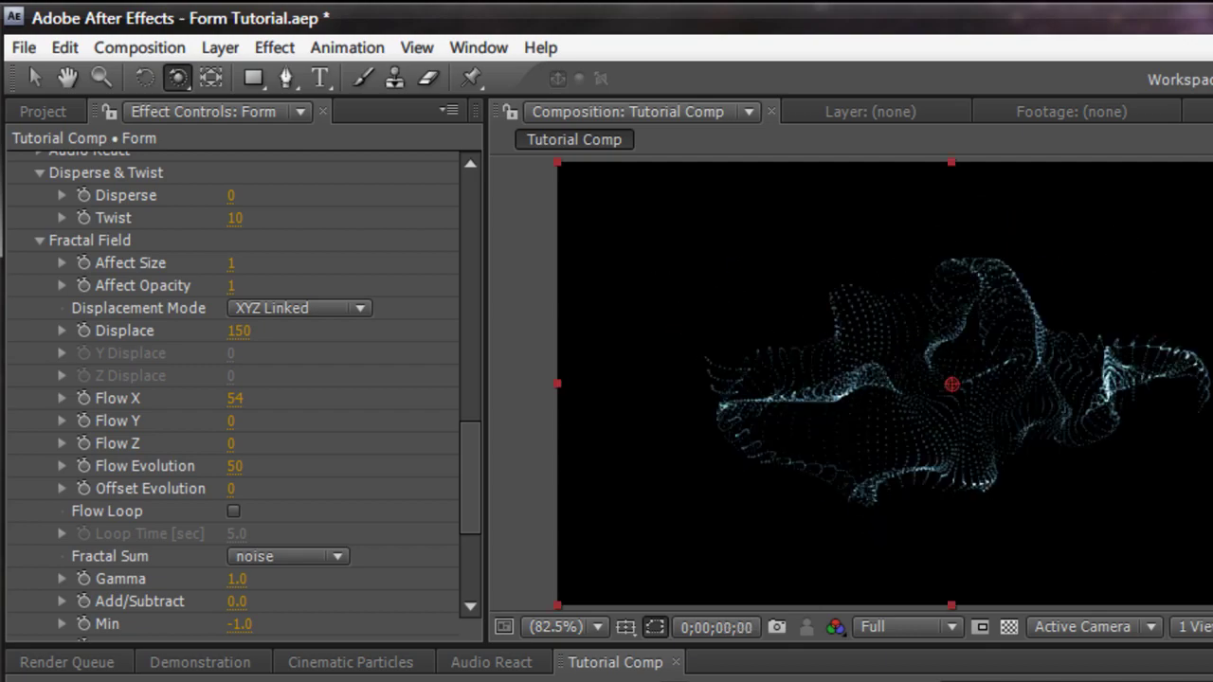
key(space)
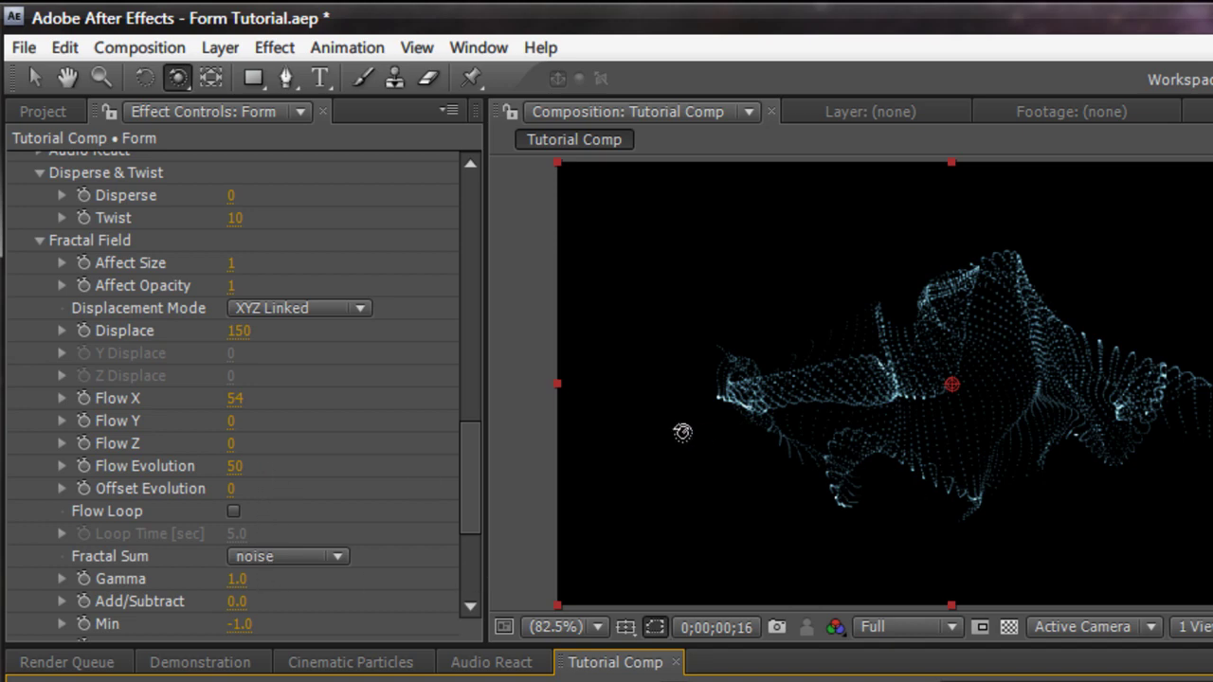
- Slow the fractal evolution by setting Flow Evolution to 25
click(235, 467)
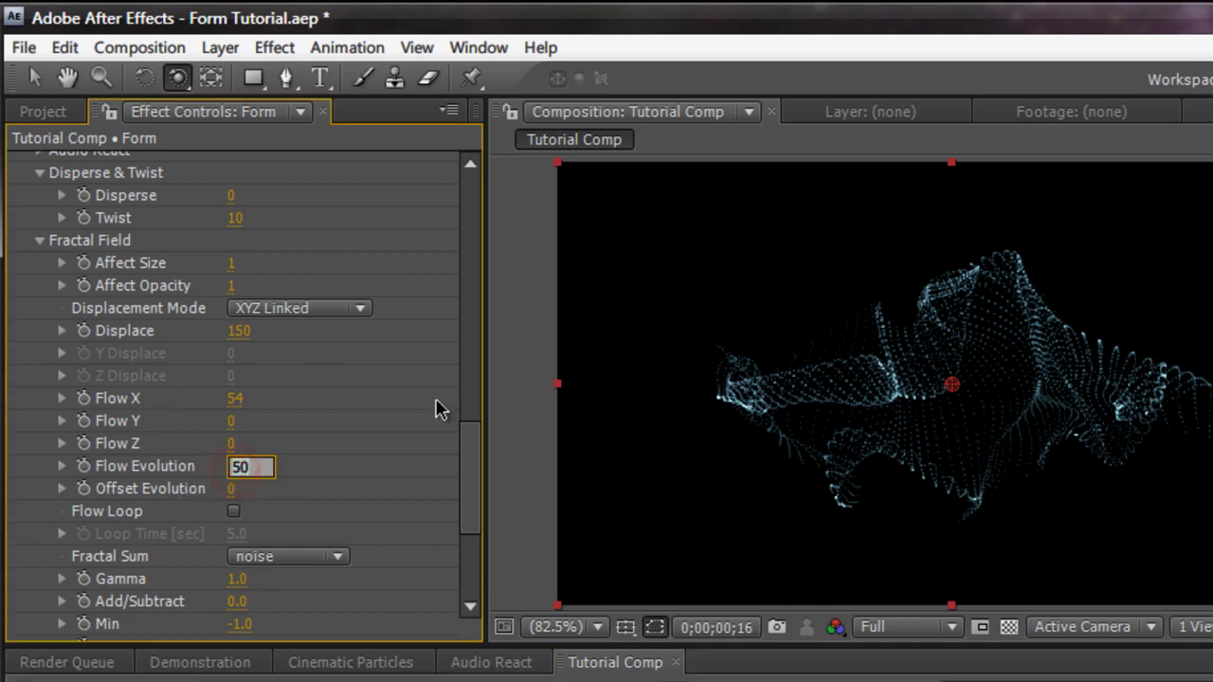
key(Return)
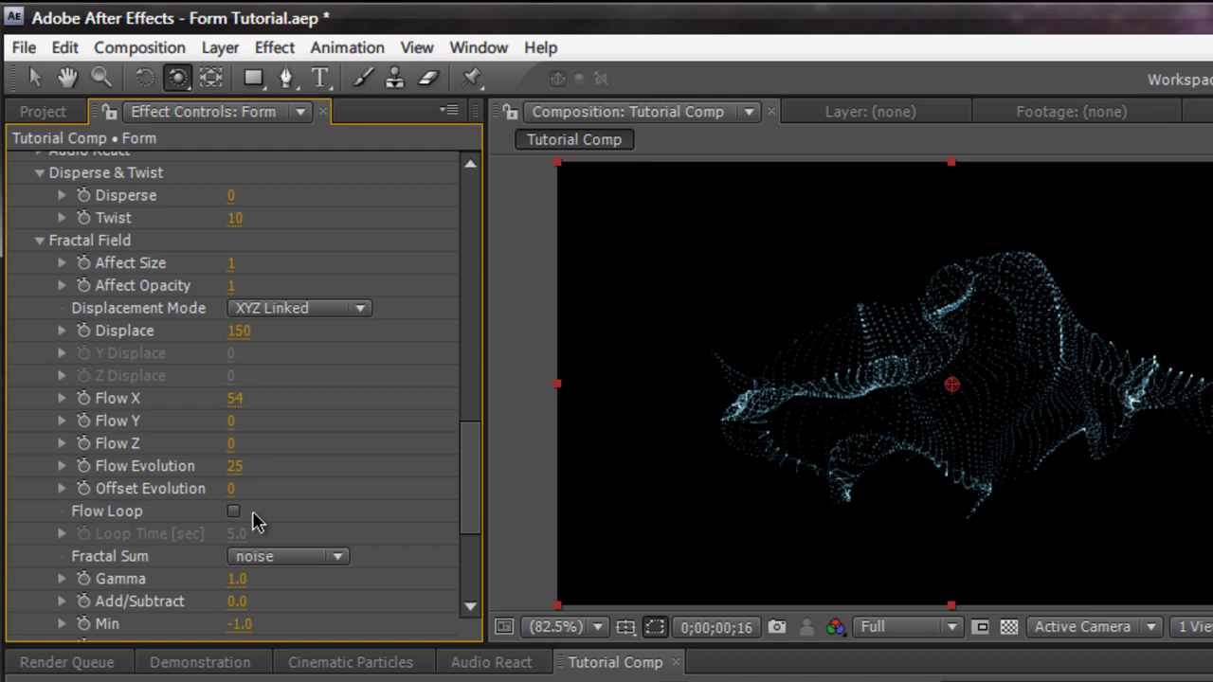
scroll(254, 520, down, 3)
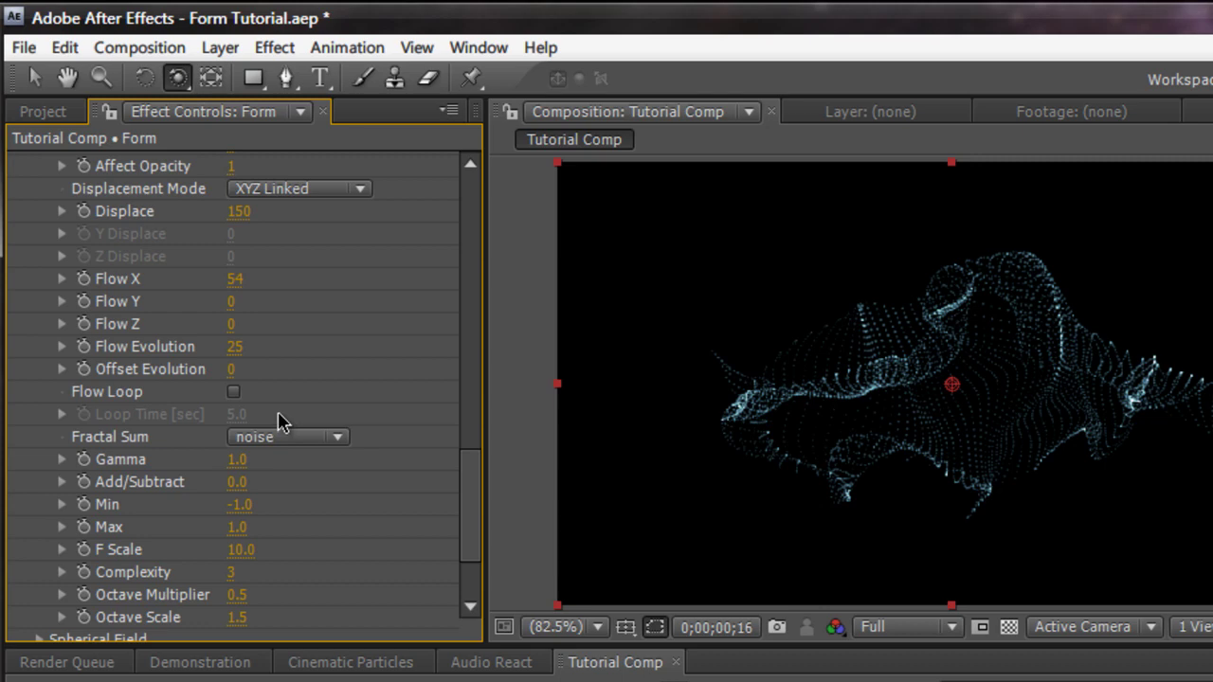
scroll(280, 421, down, 3)
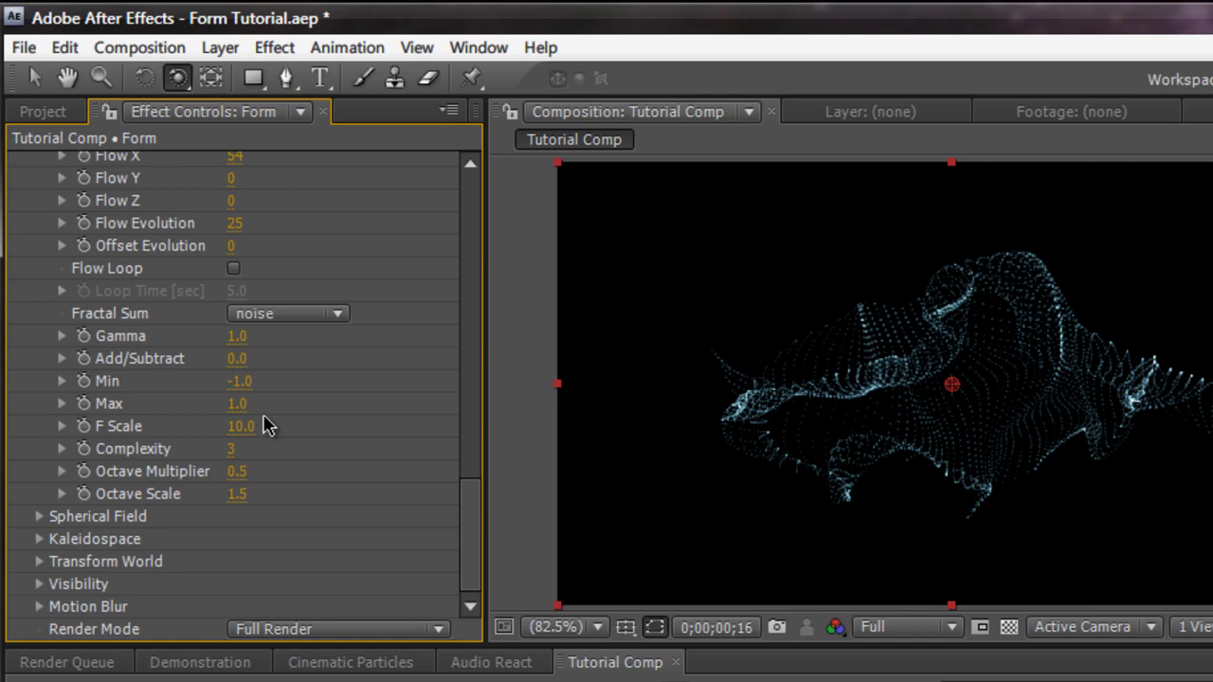
- Expand Spherical Field, test Sphere 1 Strength on the particles, then reset it to 0
click(38, 516)
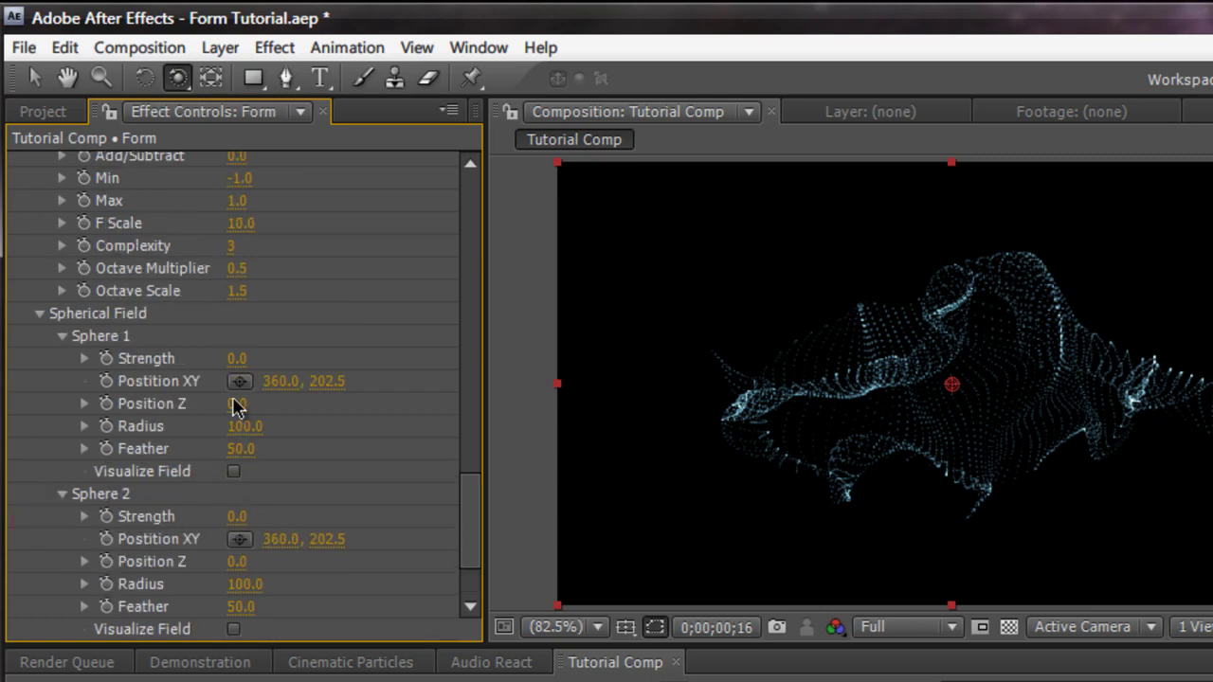
click(233, 358)
mouse_move(263, 355)
mouse_down()
mouse_move(401, 347)
mouse_move(262, 344)
mouse_up()
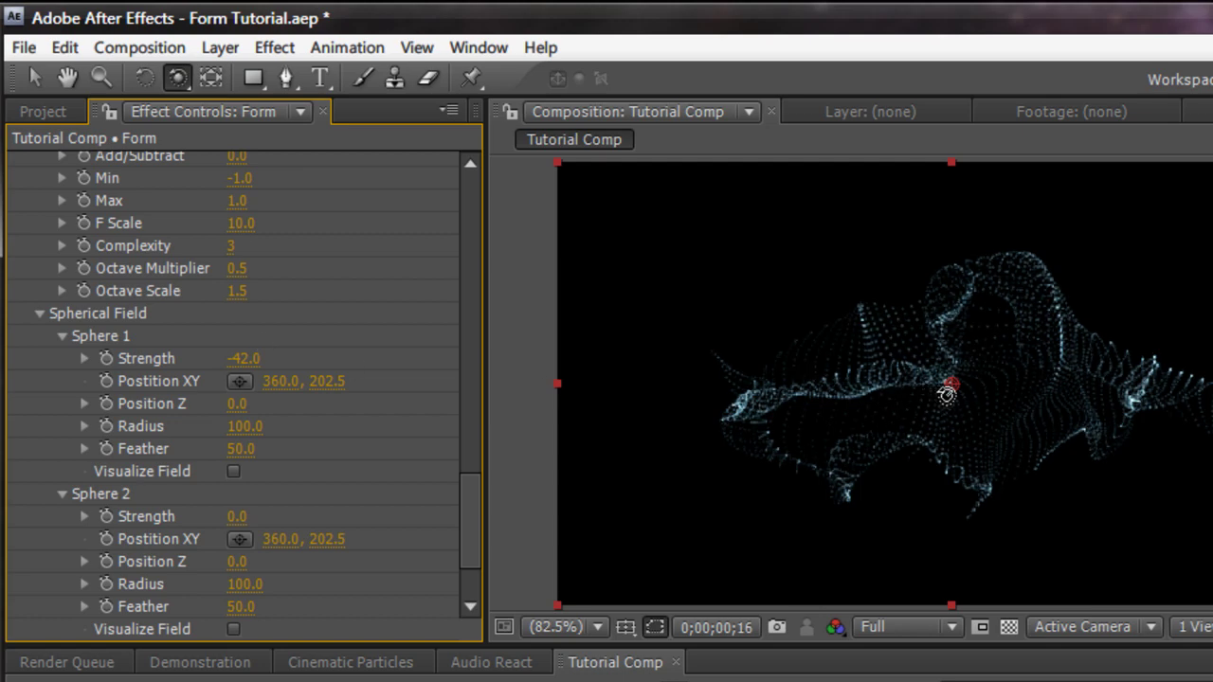
click(240, 360)
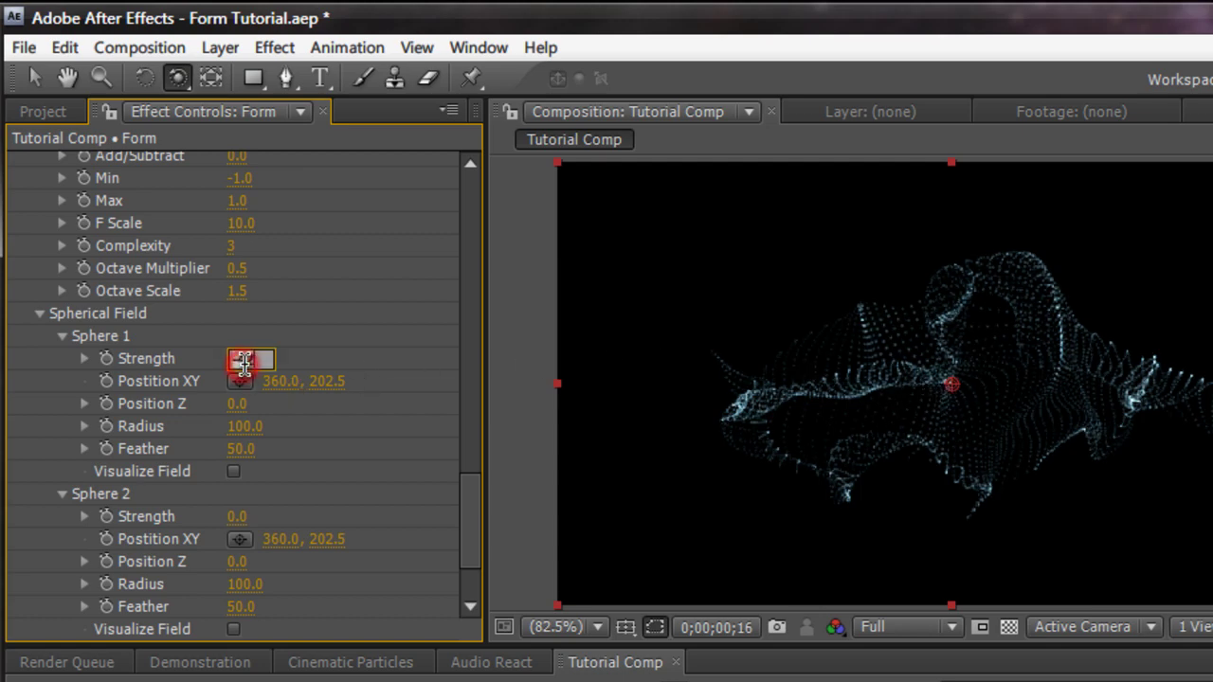
text(0)
key(Return)
scroll(292, 384, down, 3)
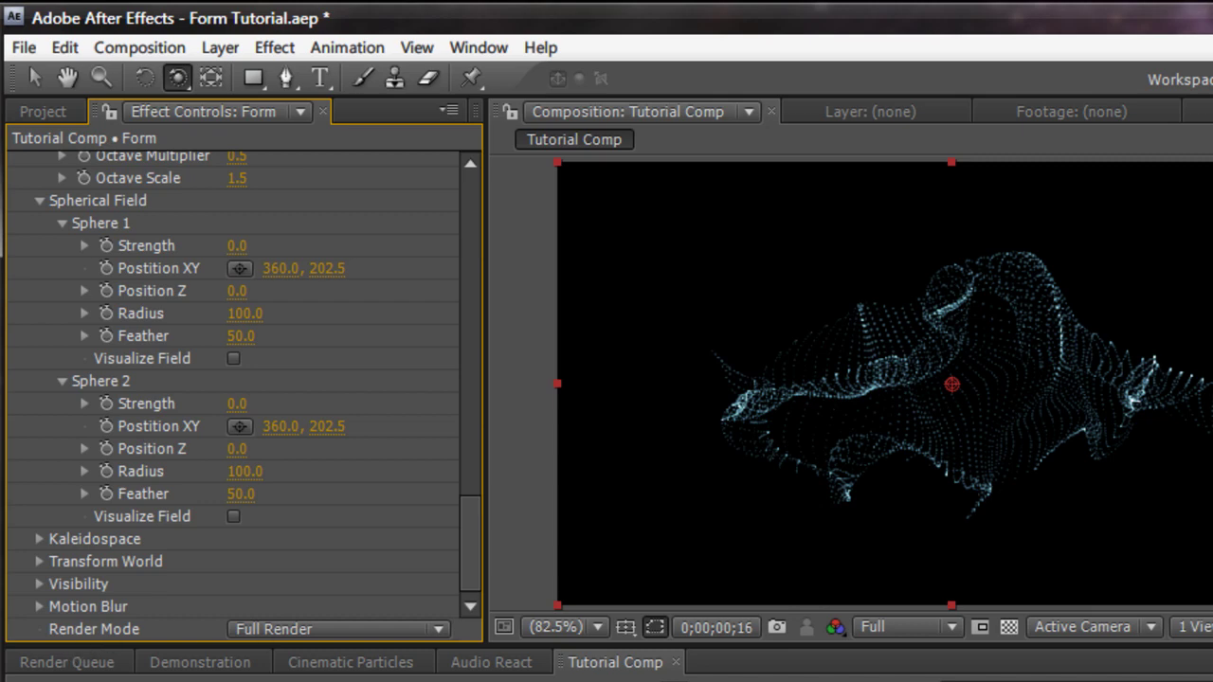
- Deselect the Form layer with Ctrl+Shift+A to hide its handles
key(ctrl+shift+a)
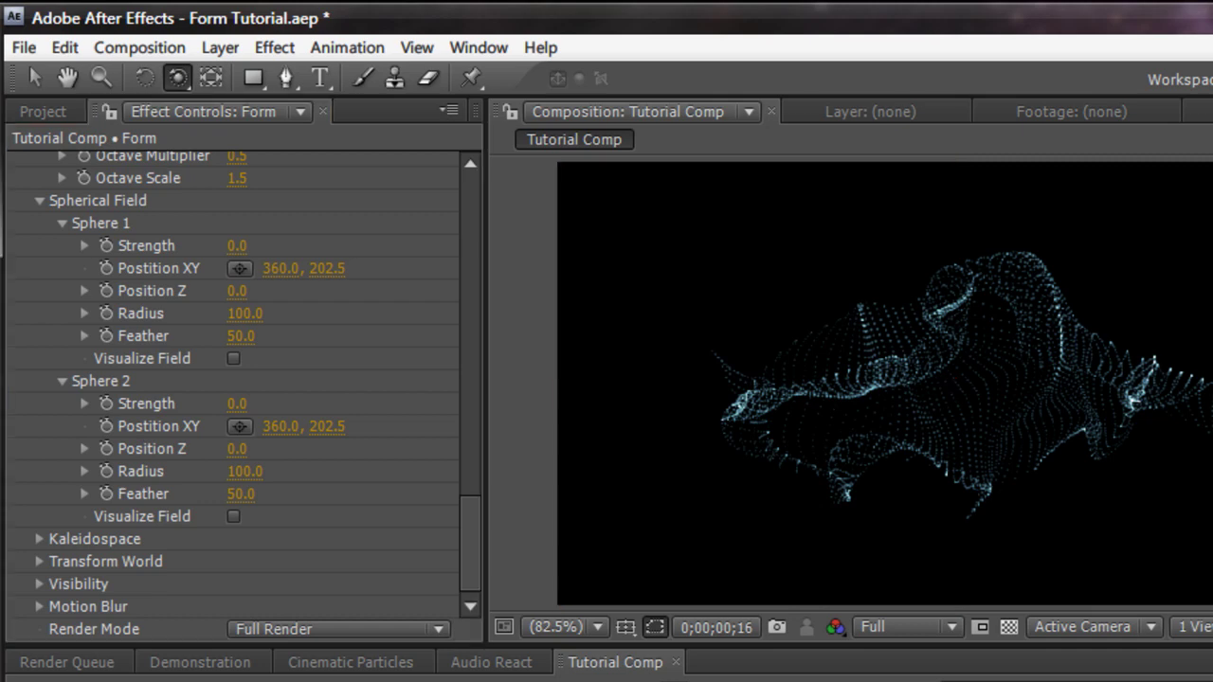